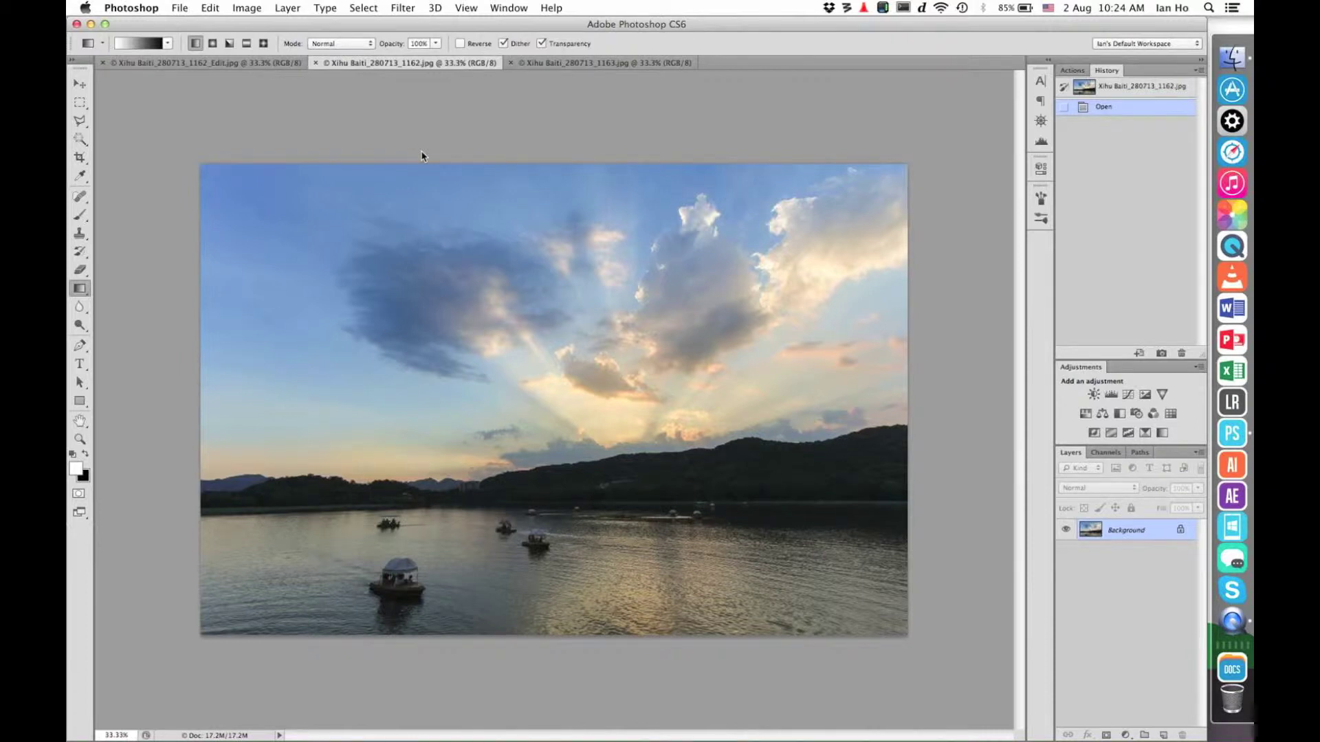
Compare the darker exposure Xihu Baiti_280713_1162.jpg with the brighter exposure Xihu Baiti_280713_1163.jpg.
{"action": "left_click", "coordinate": [533, 65]}
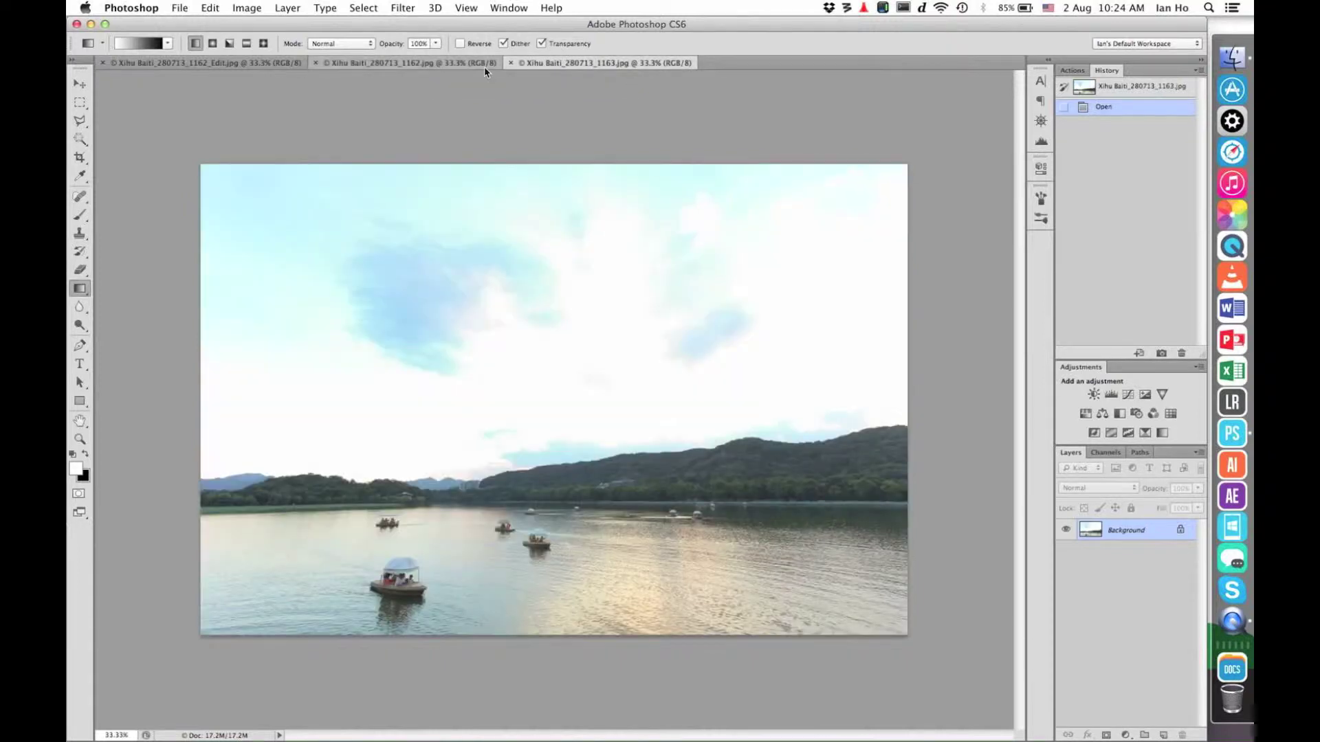
{"action": "left_click", "coordinate": [484, 66]}
{"action": "left_click", "coordinate": [534, 65]}
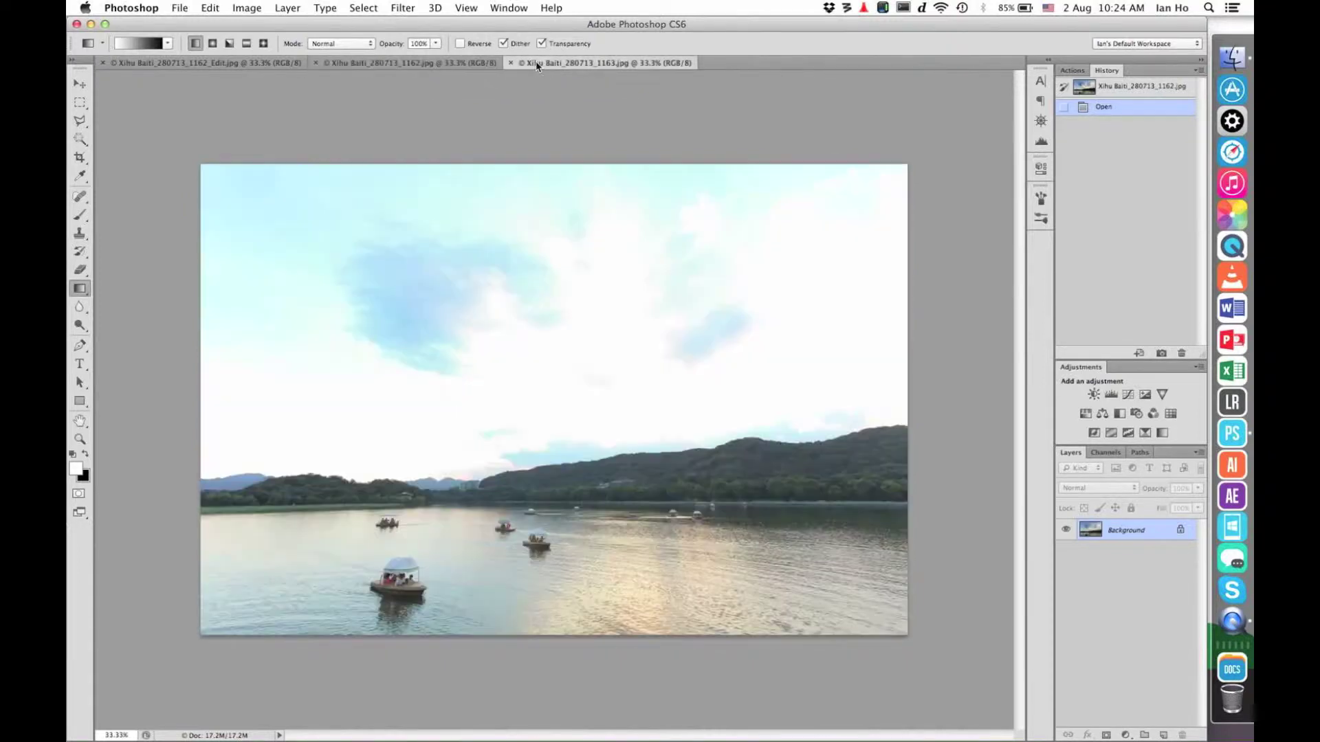
{"action": "left_click", "coordinate": [484, 66]}
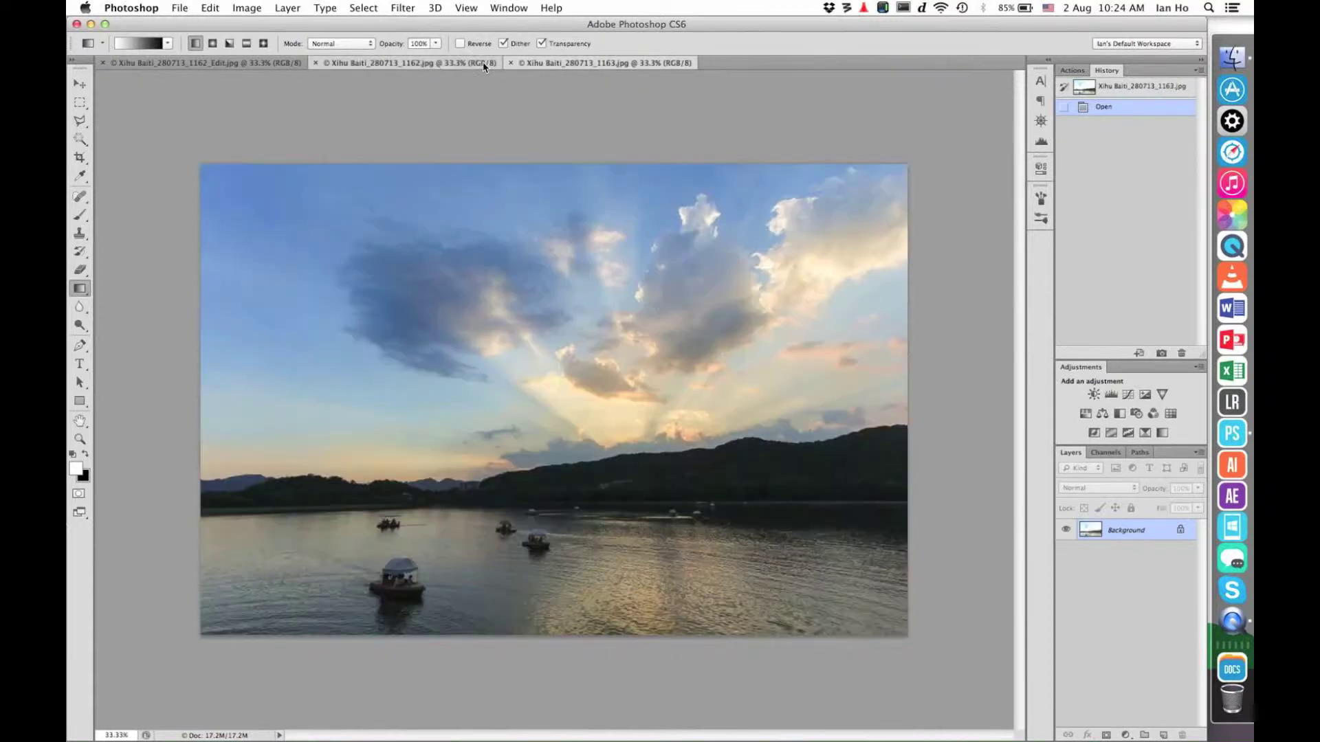
{"action": "left_click", "coordinate": [536, 65]}
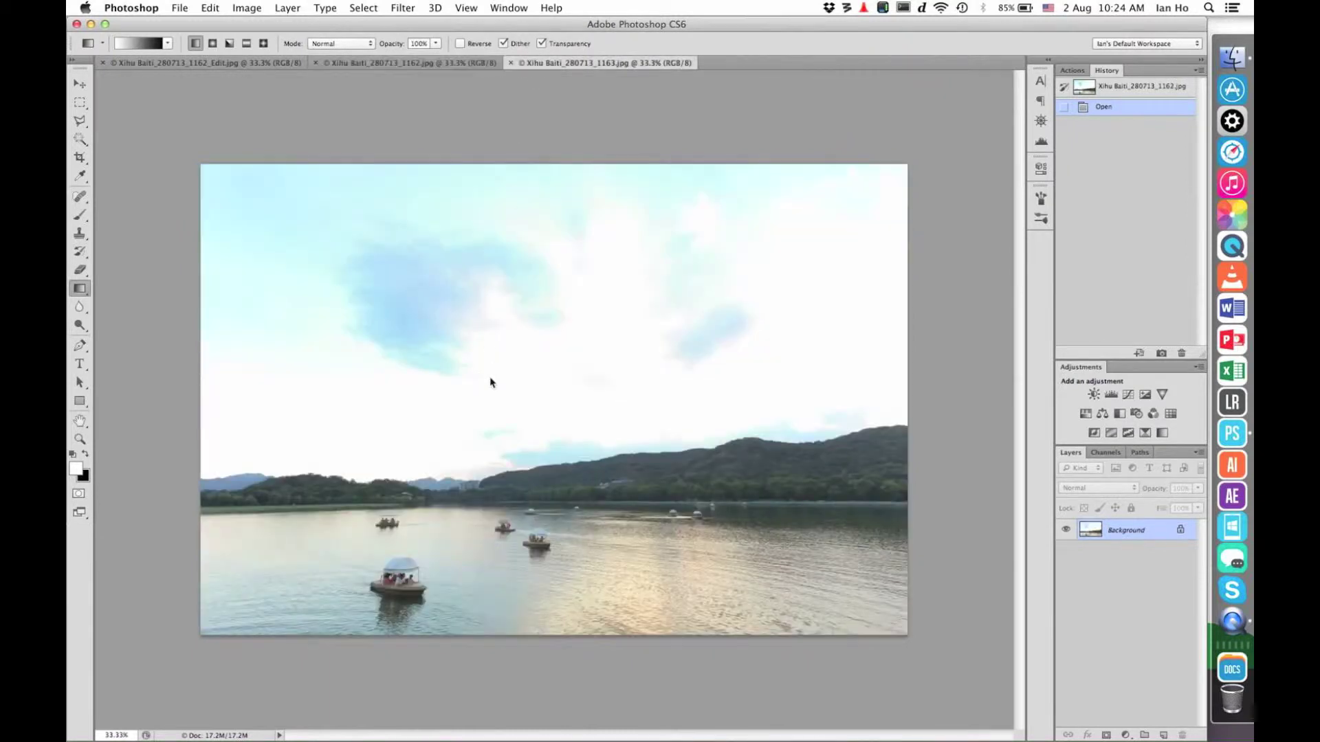
{"action": "left_click", "coordinate": [467, 61]}
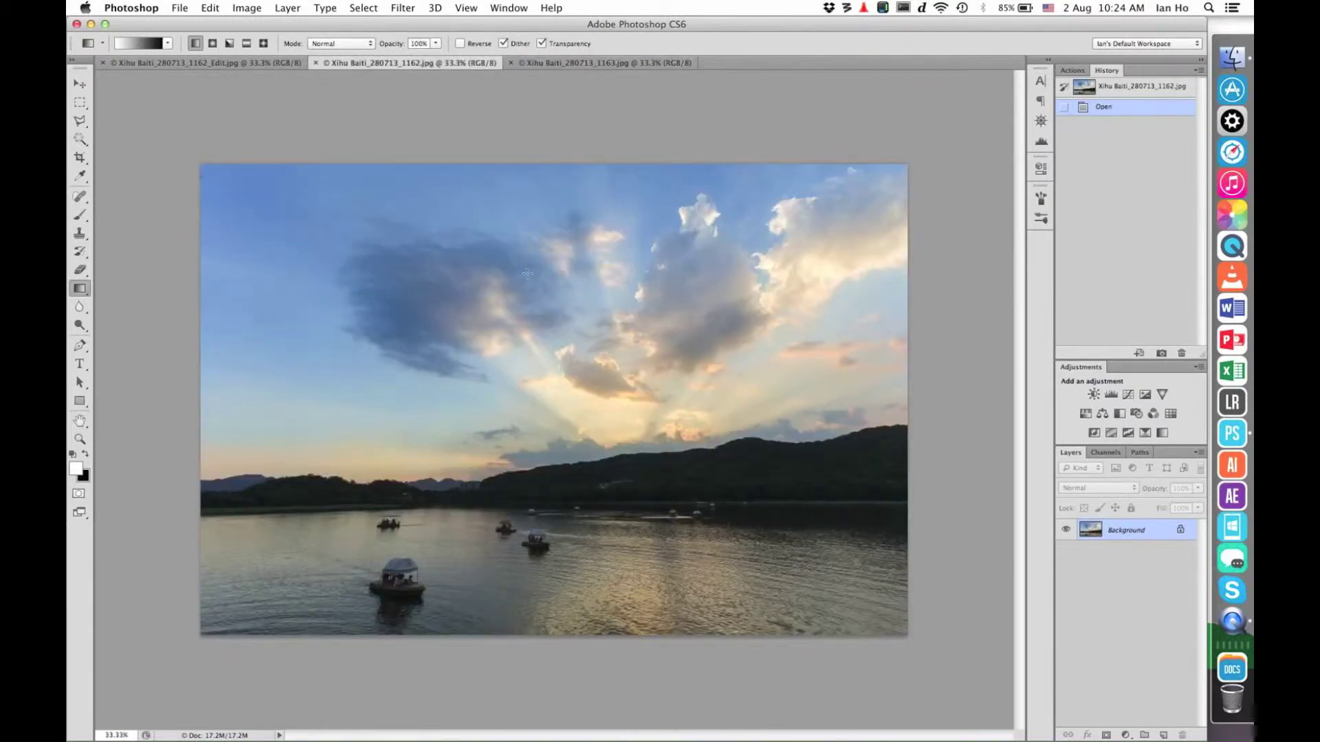
Activate the Move tool and review the sky and lake areas in both source exposures.
{"action": "left_click", "coordinate": [80, 83]}
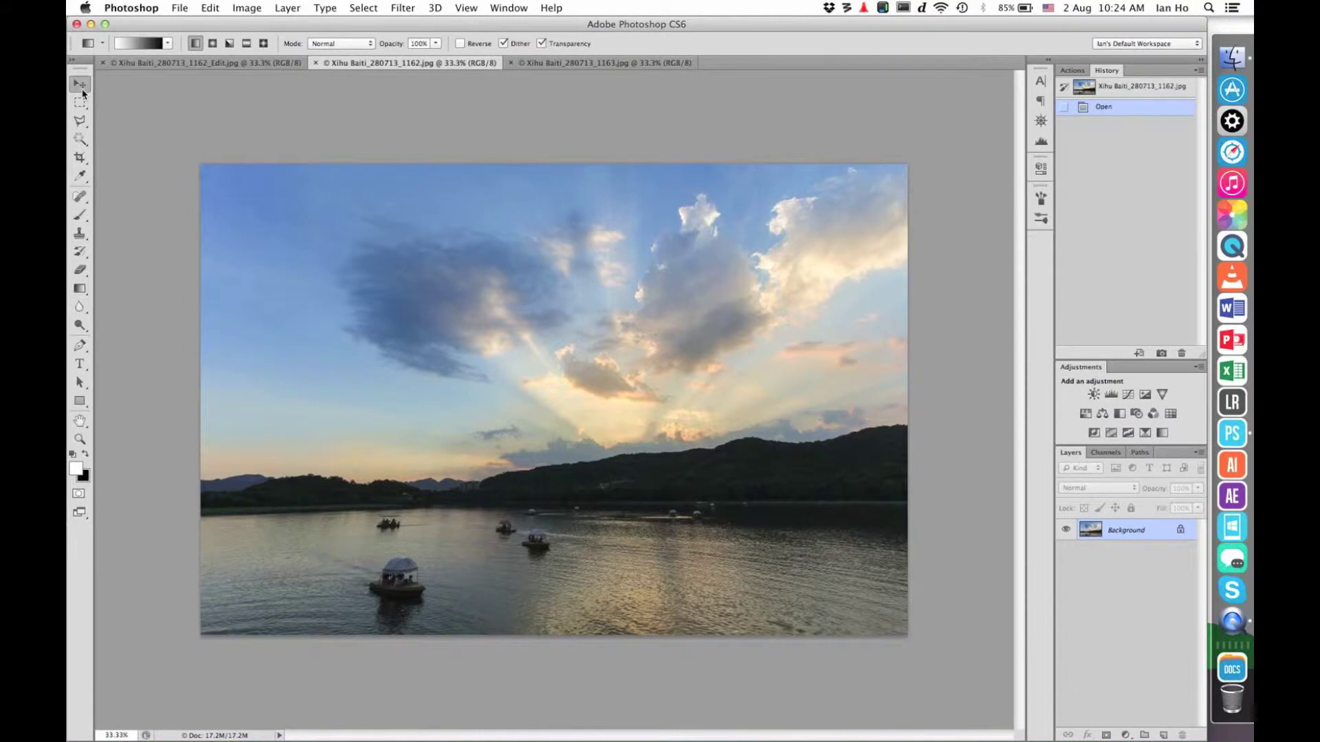
{"action": "left_click", "coordinate": [530, 64]}
{"action": "left_click", "coordinate": [488, 63]}
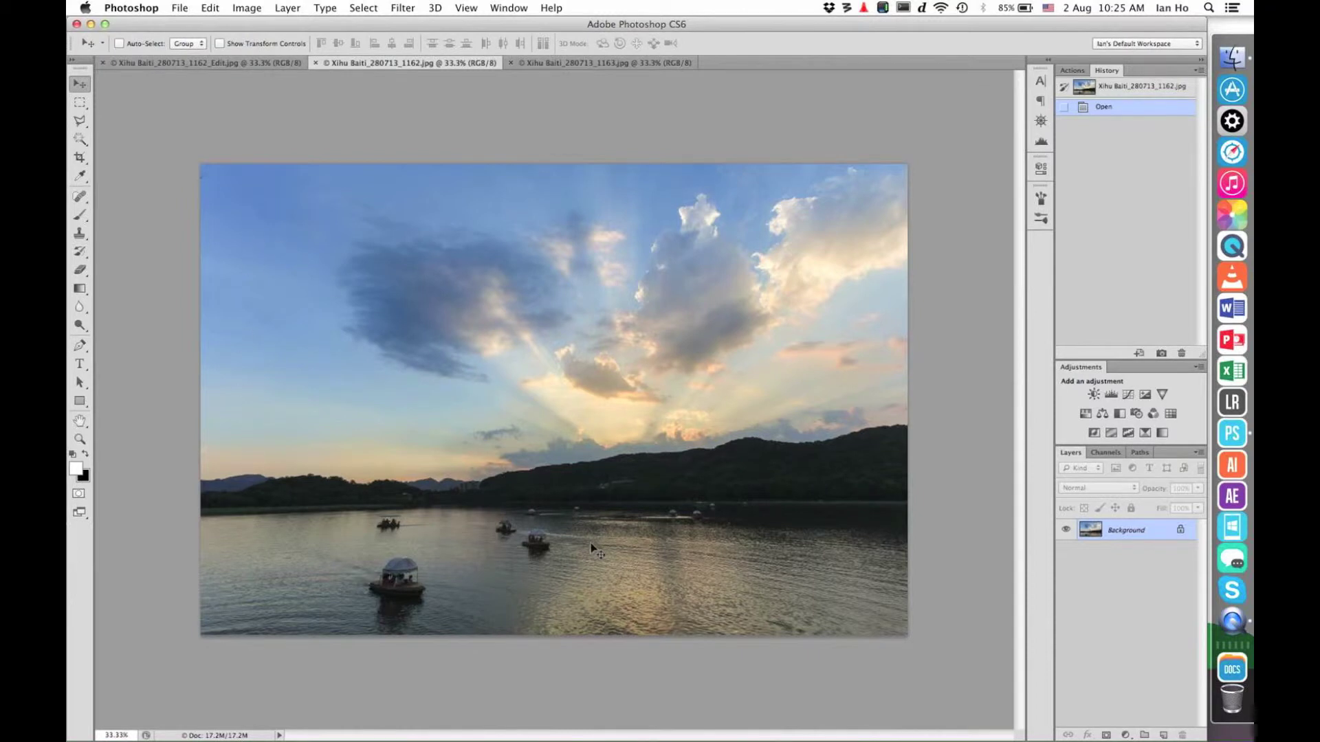
{"action": "left_click", "coordinate": [533, 64]}
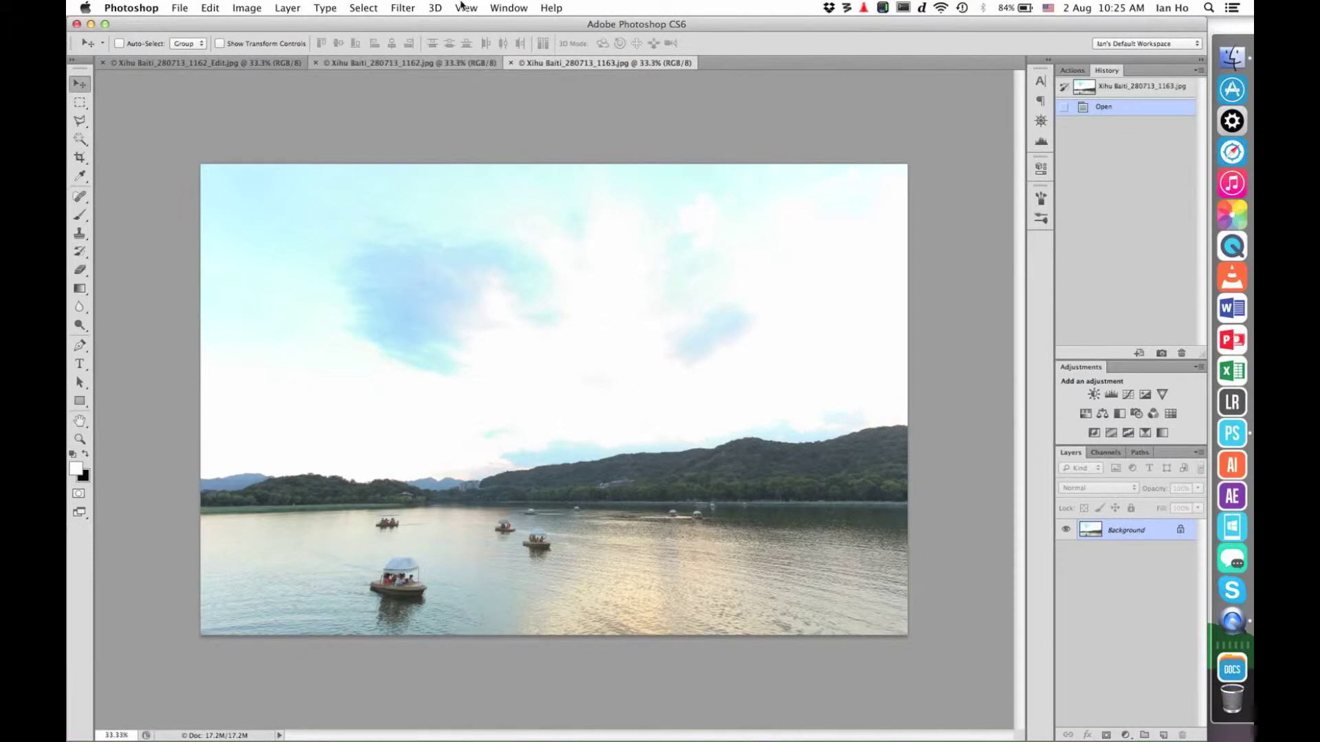
{"action": "left_click", "coordinate": [451, 64]}
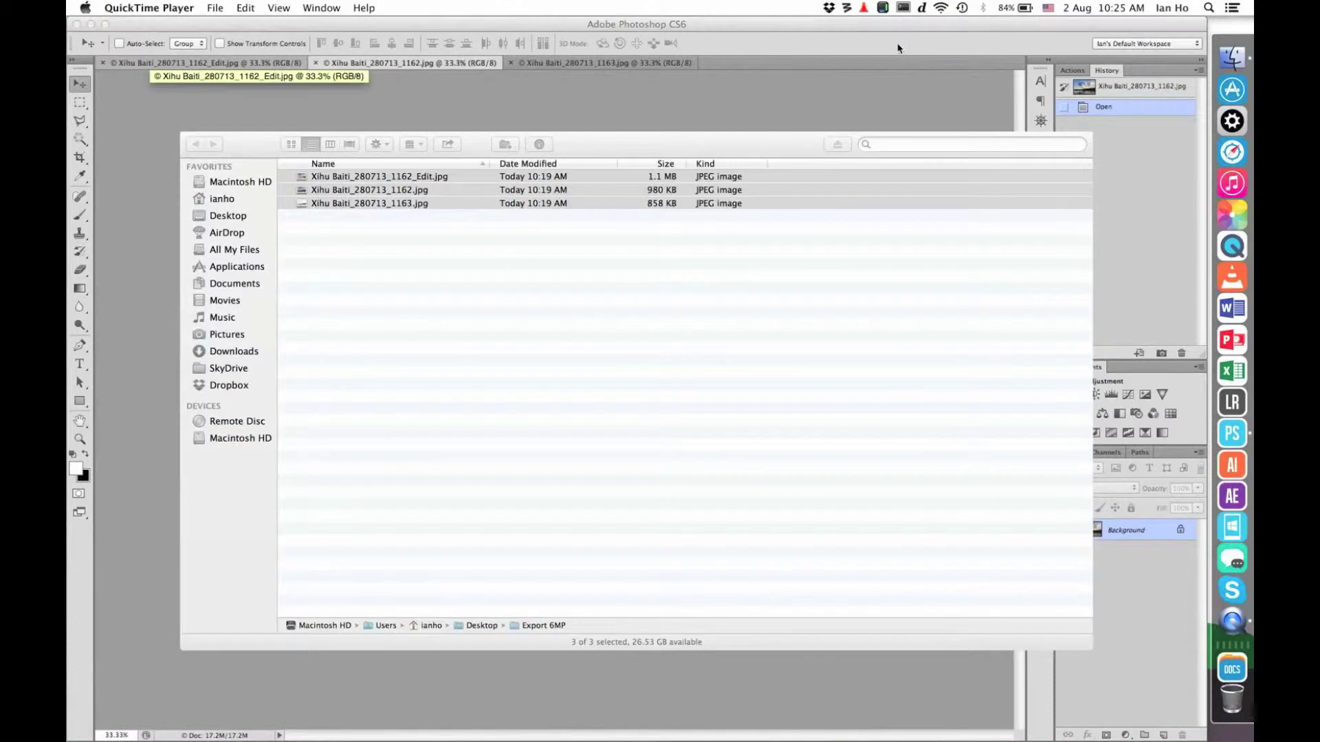
Examine the finished blend Xihu Baiti_280713_1162_Edit.jpg against the two source exposures.
{"action": "left_click", "coordinate": [243, 66]}
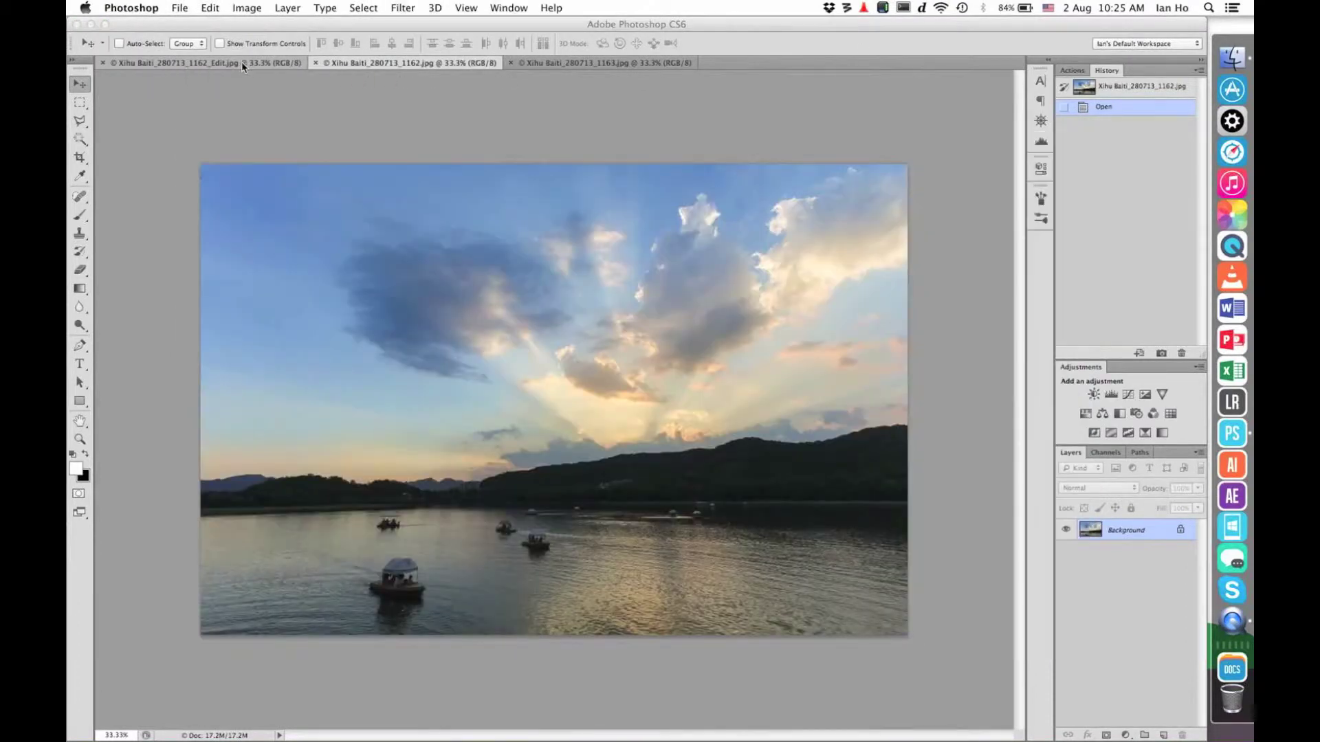
{"action": "left_click", "coordinate": [270, 66]}
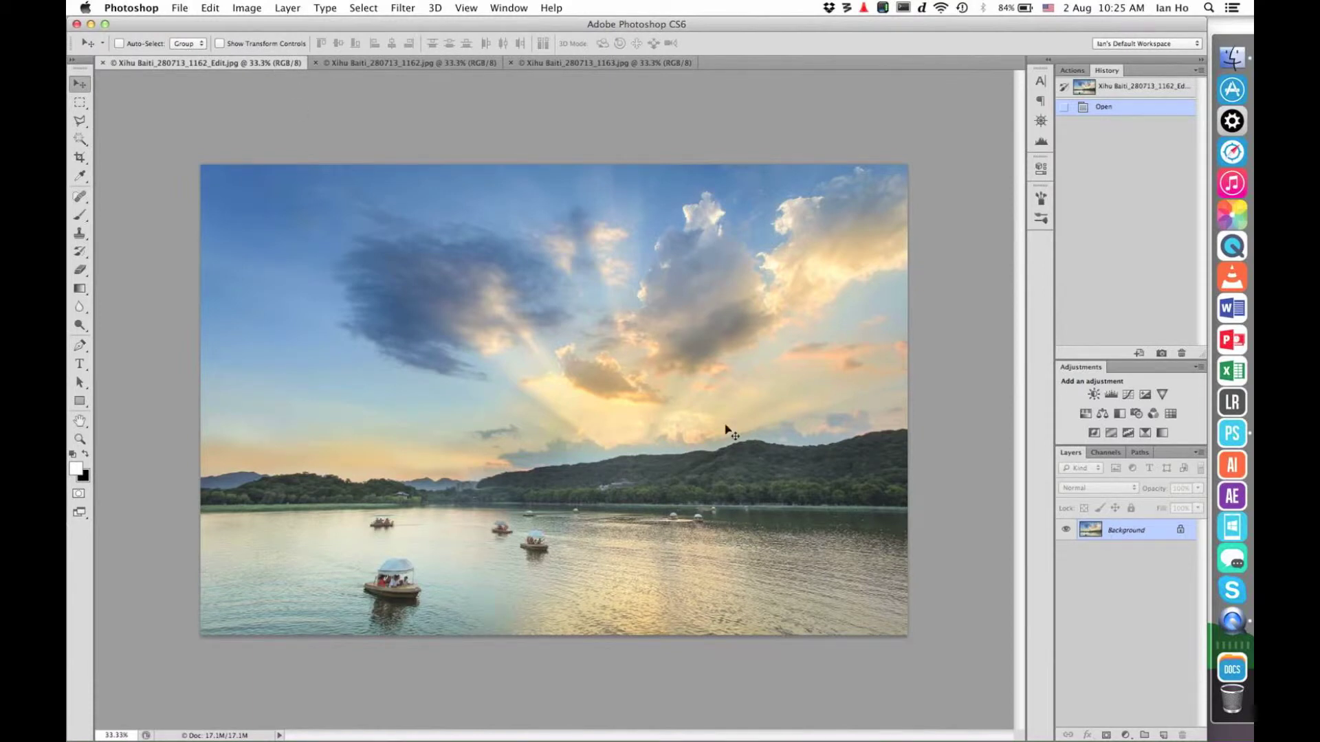
{"action": "left_click", "coordinate": [457, 65]}
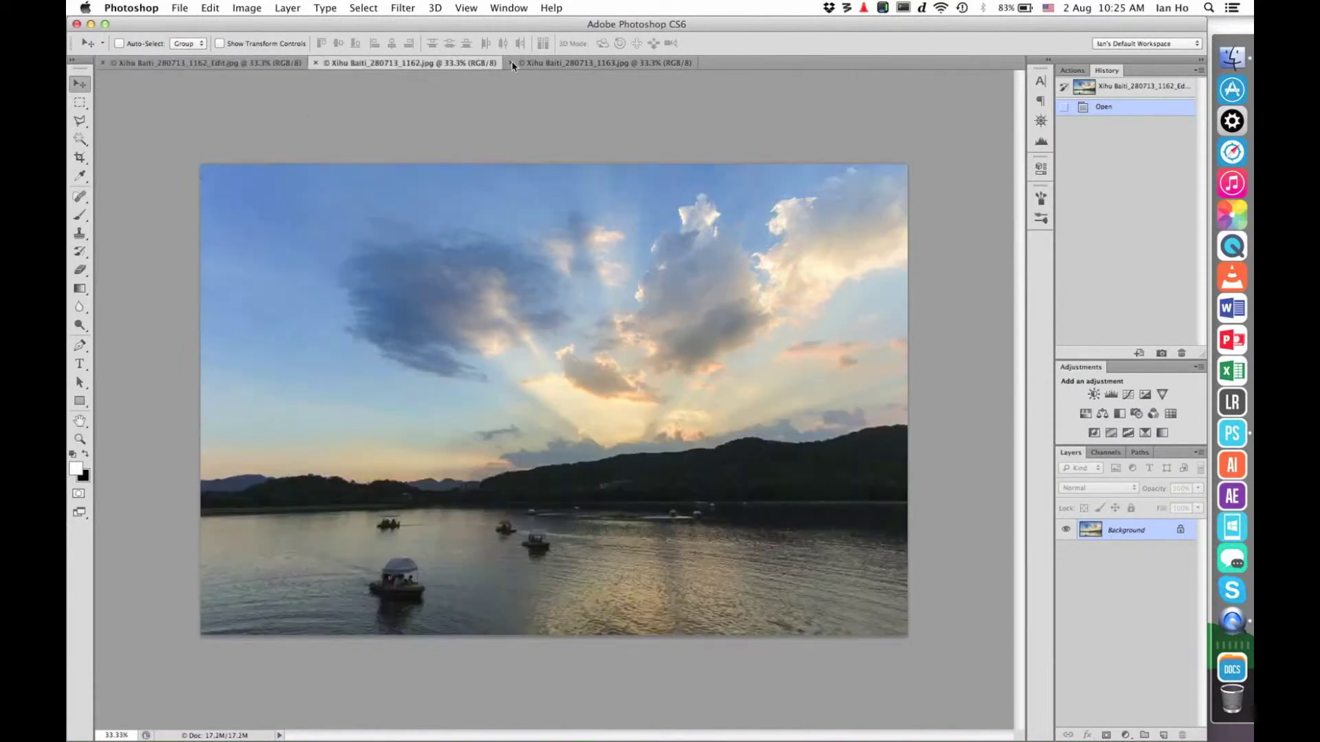
{"action": "left_click", "coordinate": [538, 64]}
{"action": "left_click", "coordinate": [385, 64]}
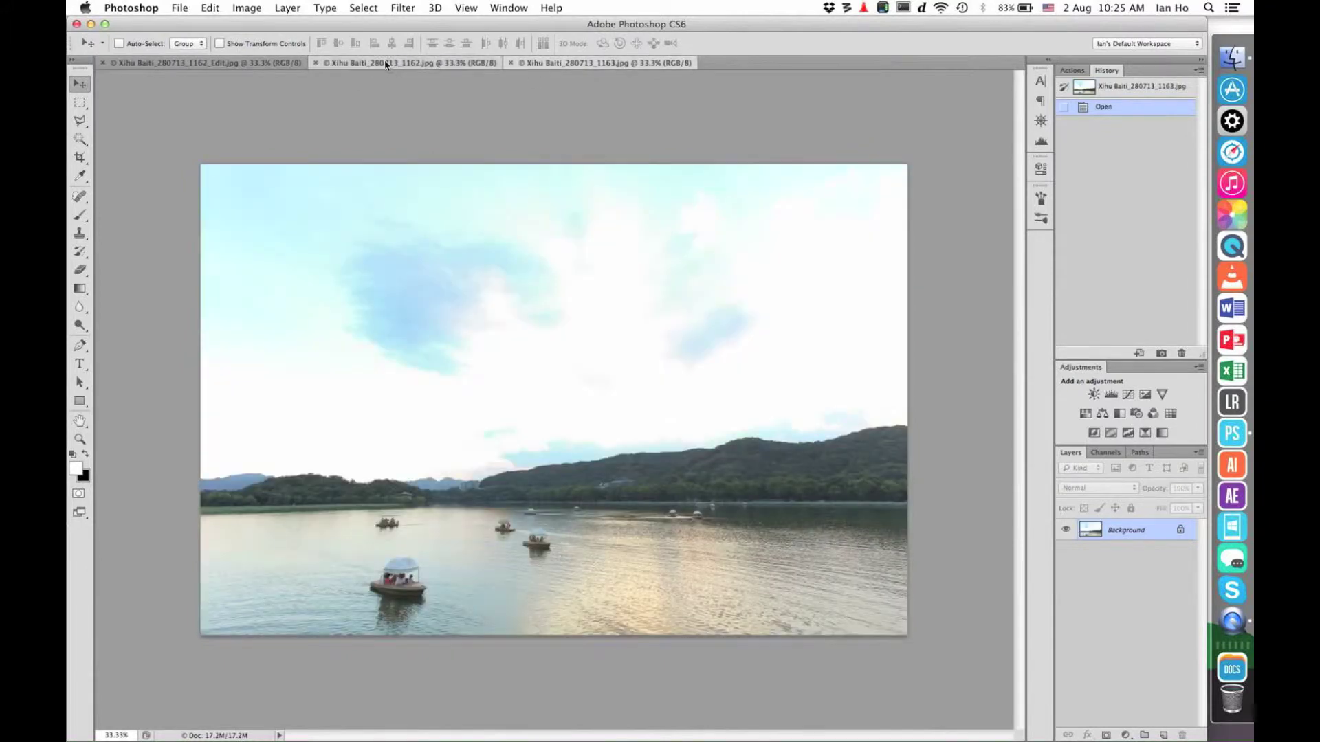
Close the finished example Xihu Baiti_280713_1162_Edit.jpg, keeping the two source photos open.
{"action": "left_click", "coordinate": [140, 64]}
{"action": "left_click", "coordinate": [102, 62]}
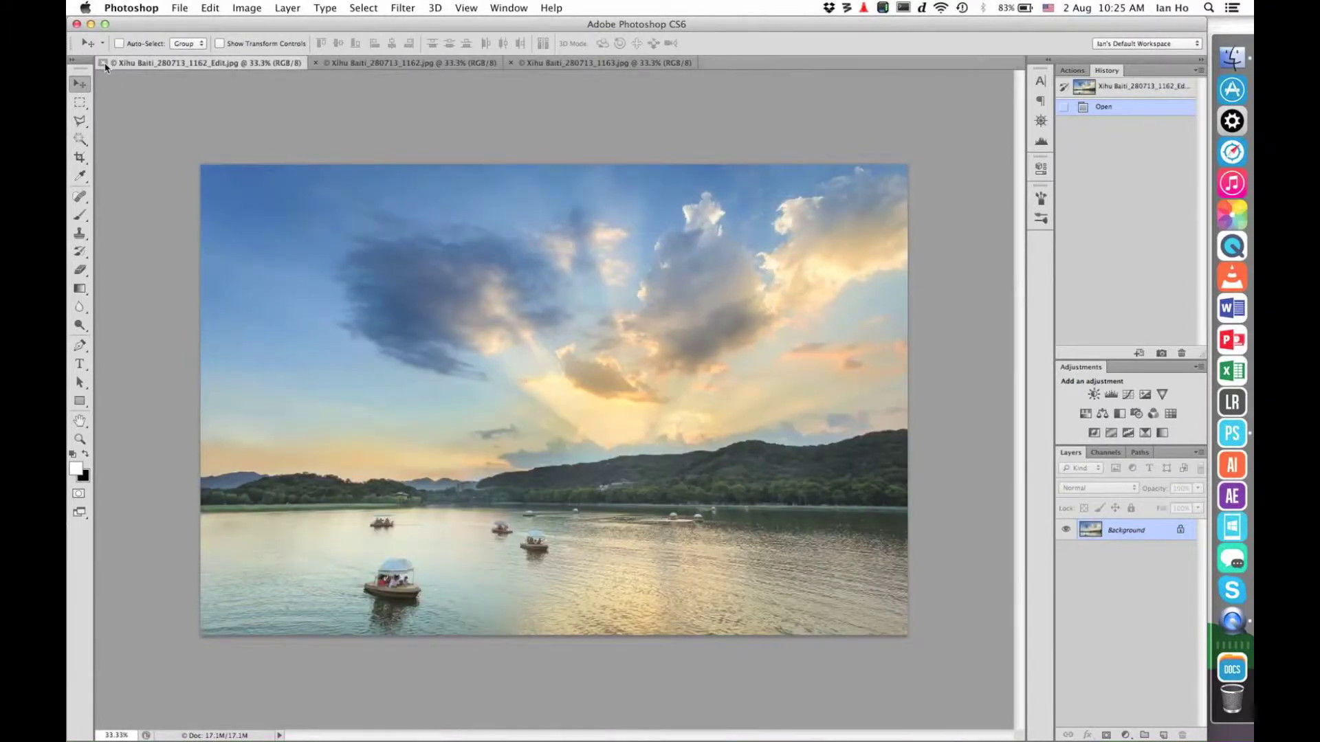
{"action": "left_click", "coordinate": [117, 64]}
Copy the 1163 photo into the 1162 document as a layer covering the whole canvas, and close the 1163 document.
{"action": "left_click", "coordinate": [410, 65]}
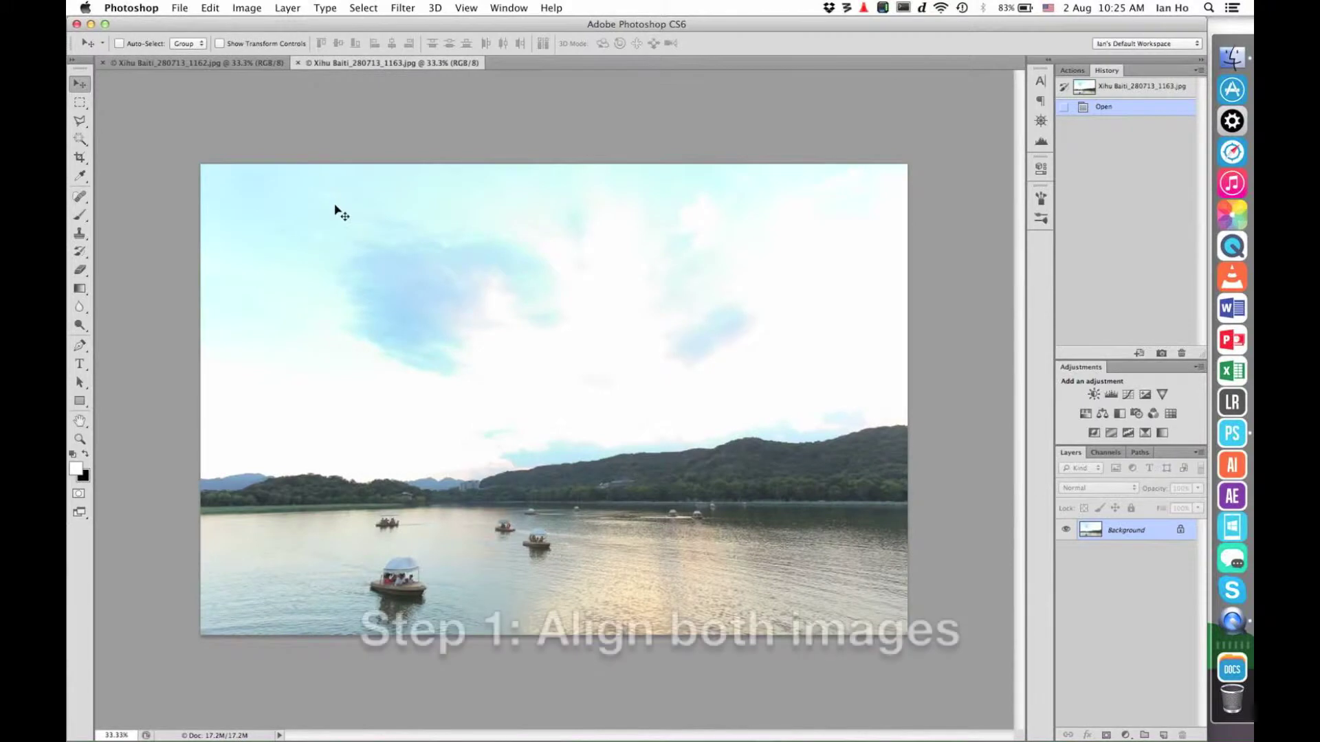
{"action": "left_click_drag", "start_coordinate": [339, 209], "coordinate": [263, 63]}
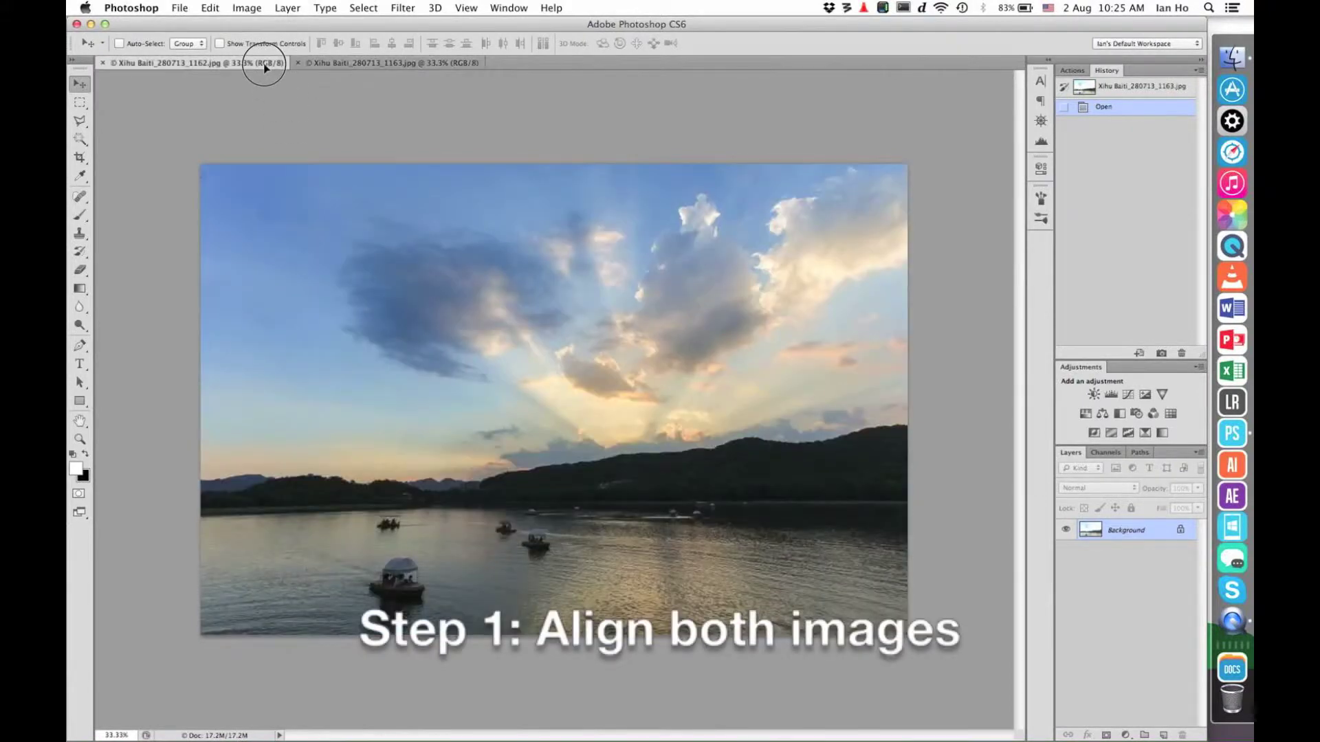
{"action": "left_click_drag", "start_coordinate": [370, 284], "coordinate": [369, 286]}
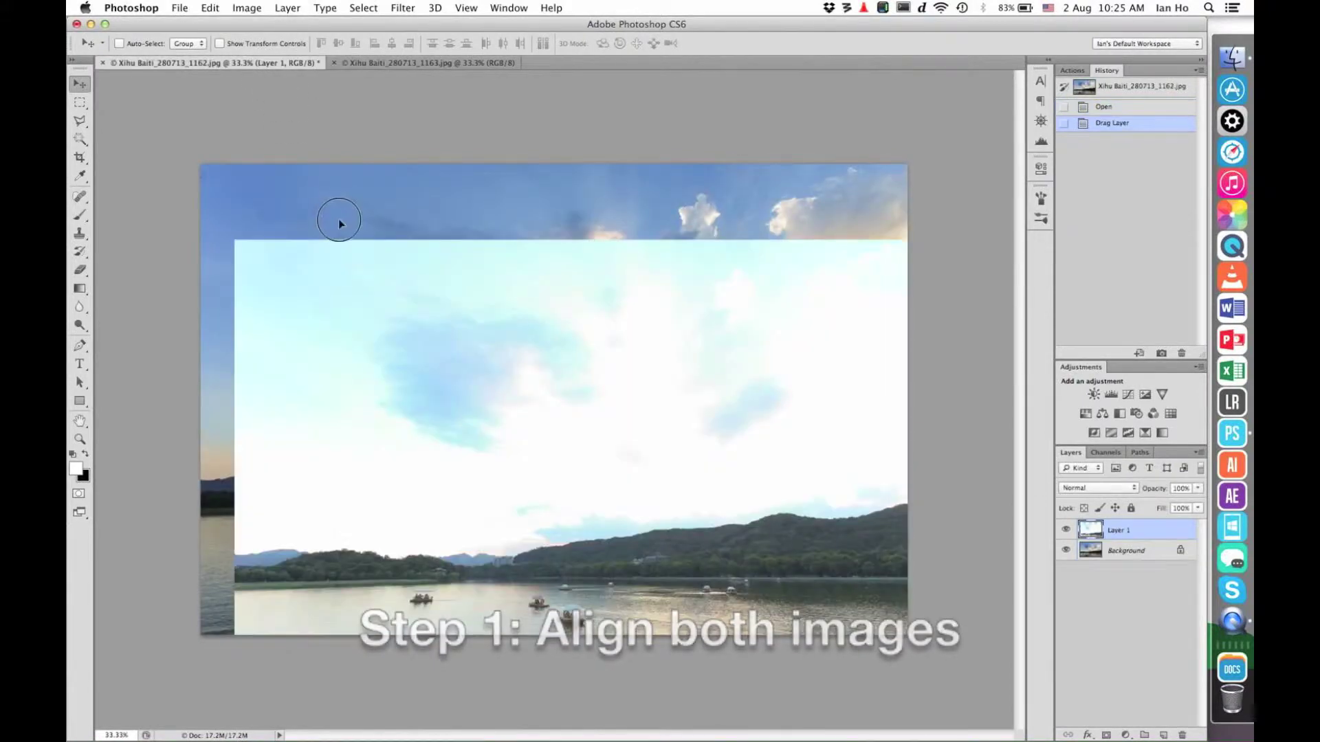
{"action": "mouse_move", "coordinate": [337, 220]}
{"action": "left_mouse_down"}
{"action": "mouse_move", "coordinate": [386, 229]}
{"action": "mouse_move", "coordinate": [347, 240]}
{"action": "mouse_move", "coordinate": [328, 226]}
{"action": "left_mouse_up"}
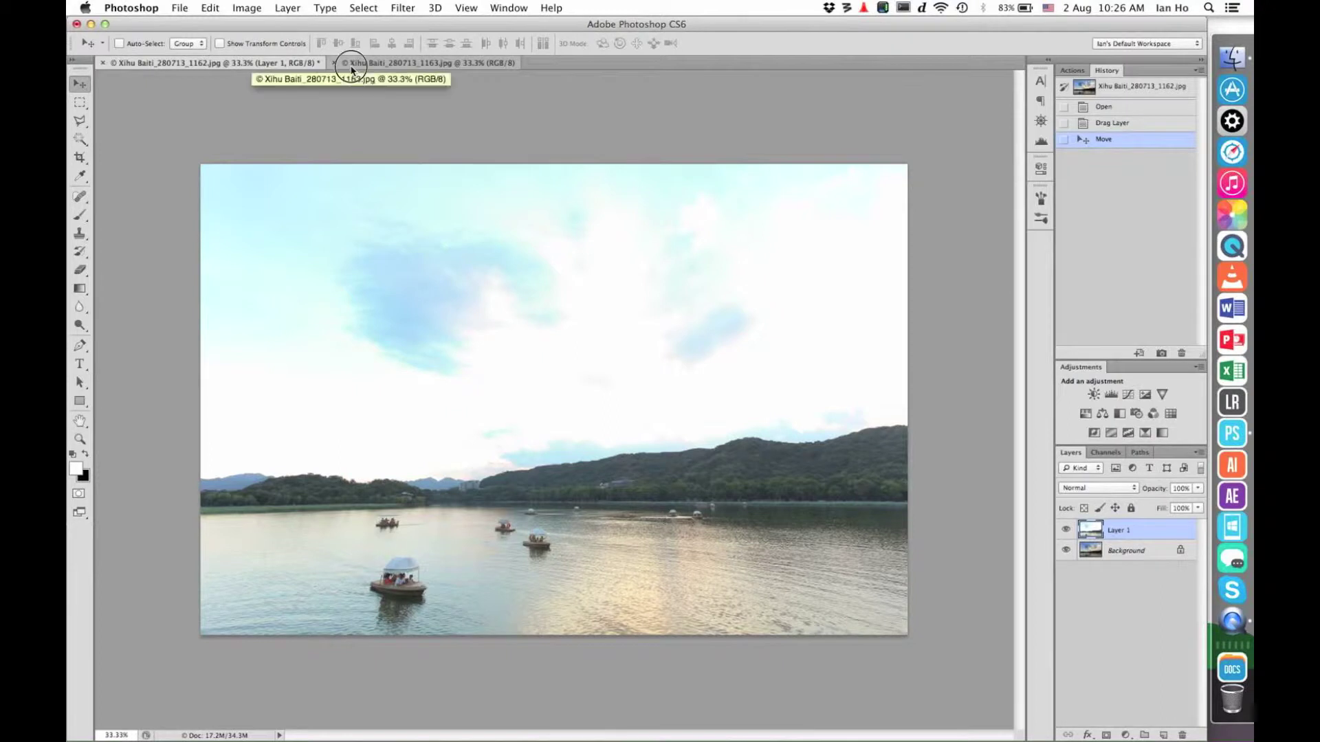
{"action": "left_click", "coordinate": [341, 64]}
{"action": "left_click", "coordinate": [334, 64]}
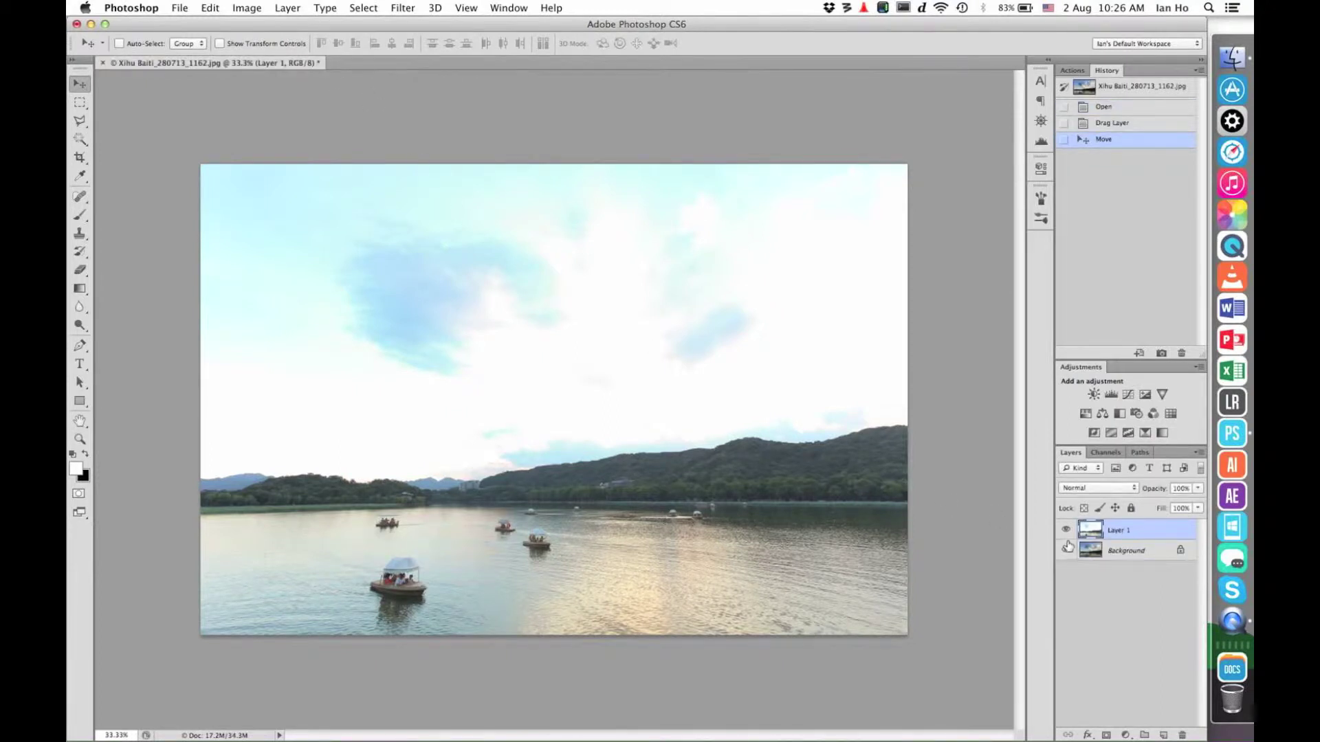
Reduce the opacity of Layer 1 to 51% while viewing the distant hills and buildings in close-up.
{"action": "key", "text": "super+plus"}
{"action": "key", "text": "super+plus"}
{"action": "key", "text": "super+plus"}
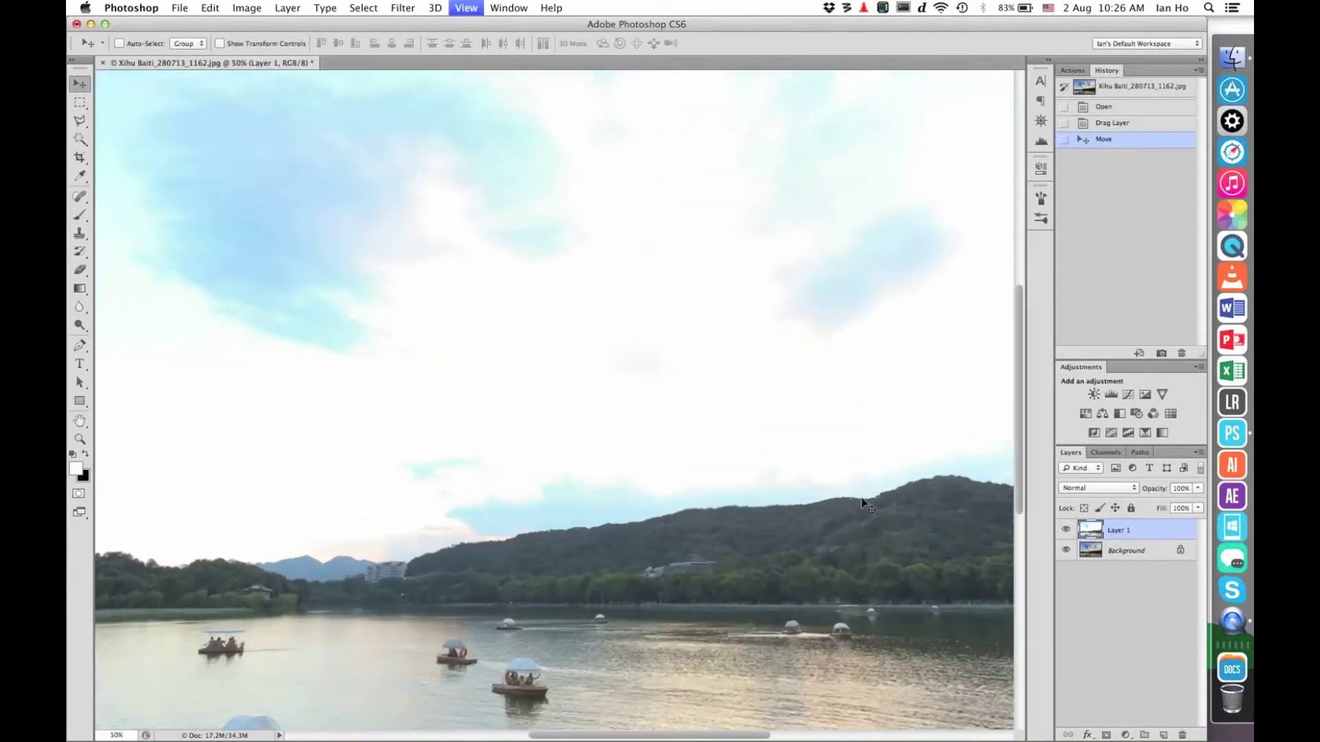
{"action": "key", "text": "super+plus"}
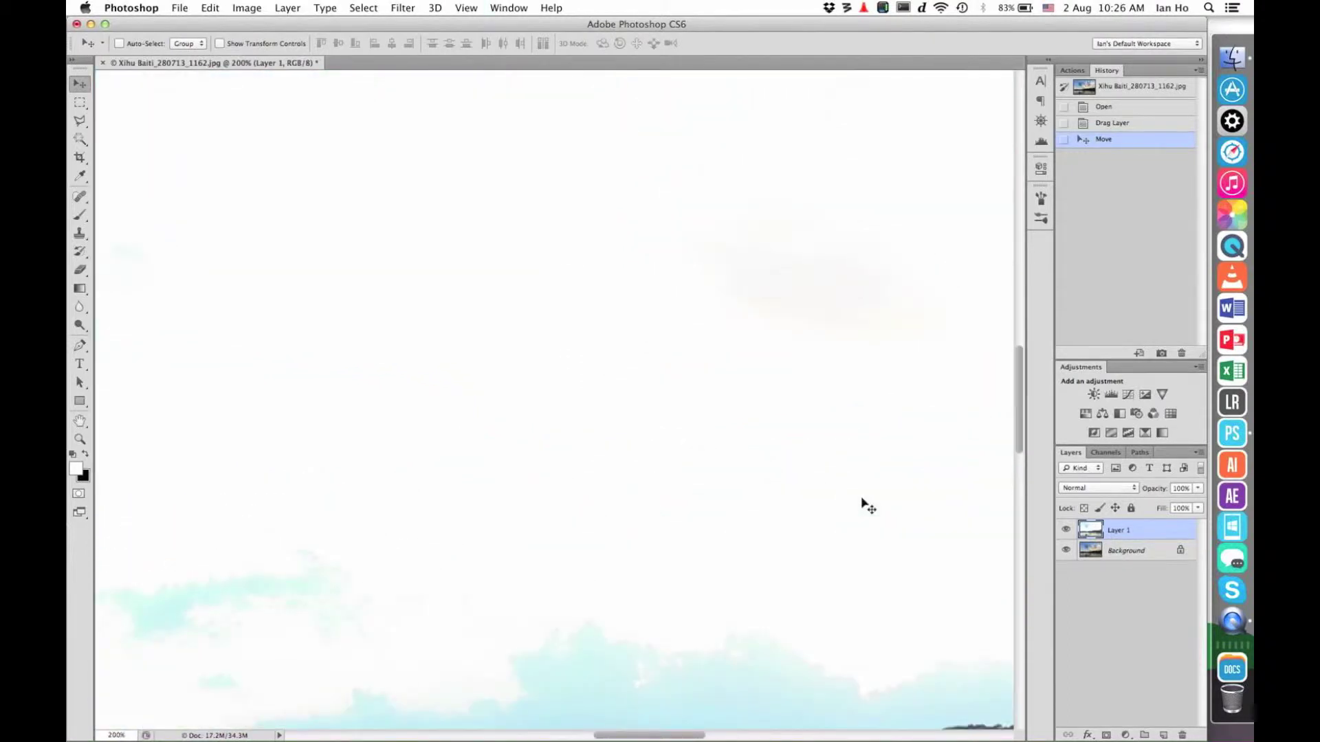
{"action": "scroll", "coordinate": [868, 506], "scroll_direction": "down", "scroll_amount": 10}
{"action": "scroll", "coordinate": [868, 506], "scroll_direction": "left", "scroll_amount": 5}
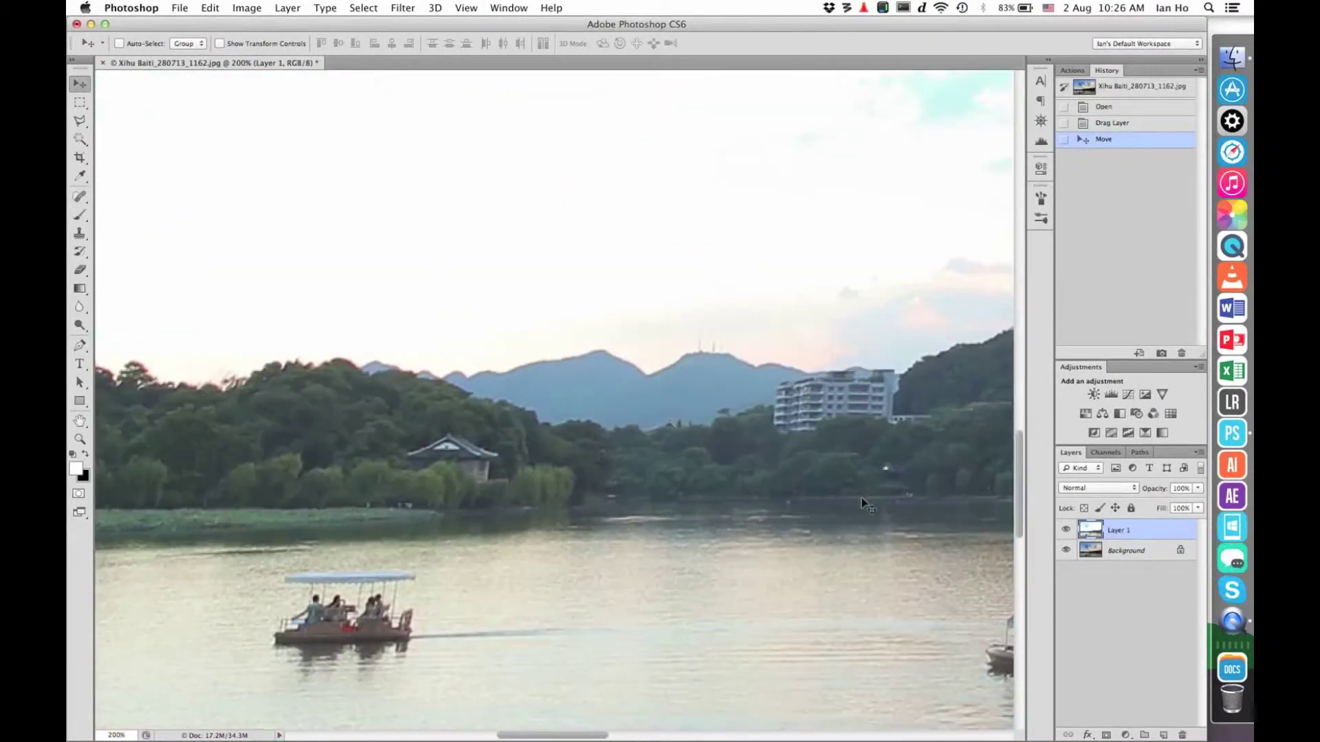
{"action": "key", "text": "super+plus"}
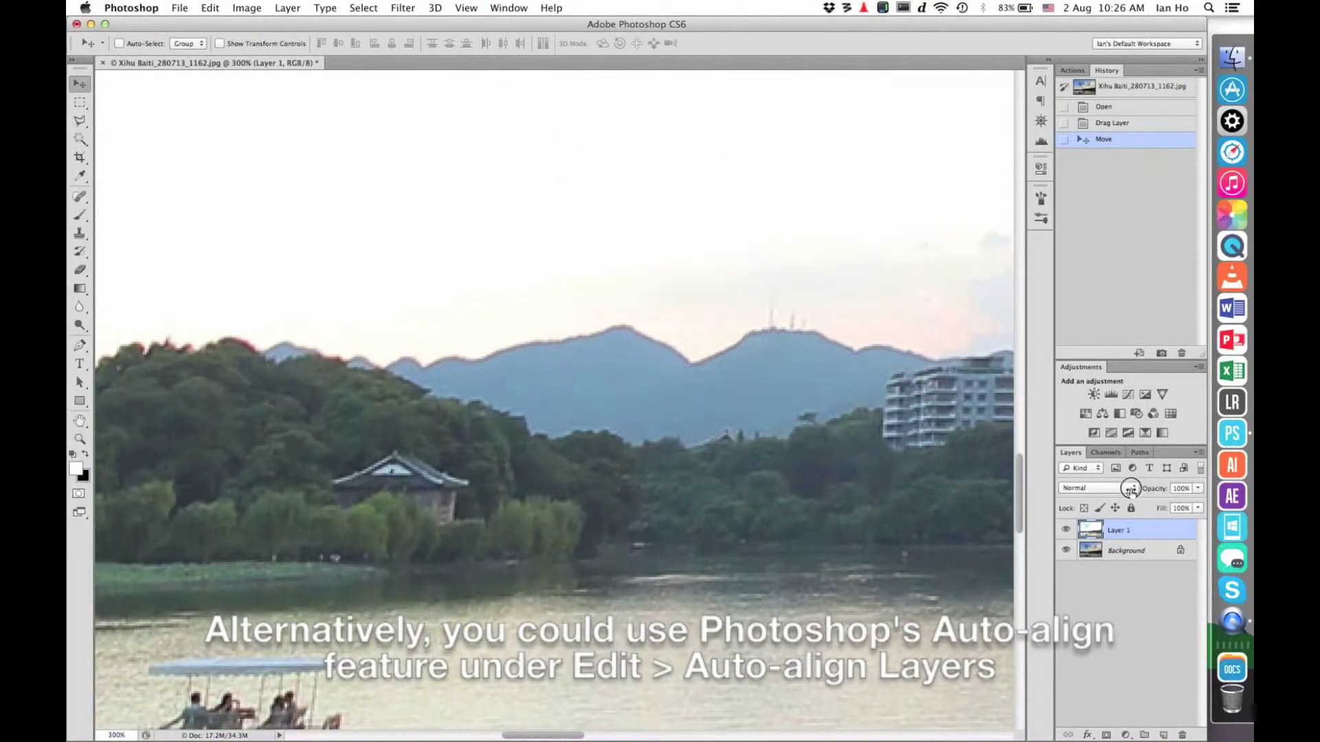
{"action": "left_click_drag", "start_coordinate": [1149, 488], "coordinate": [1117, 488]}
Nudge Layer 1 slightly downward to align its building and mountain outlines with the Background layer.
{"action": "scroll", "coordinate": [749, 443], "scroll_direction": "right", "scroll_amount": 5}
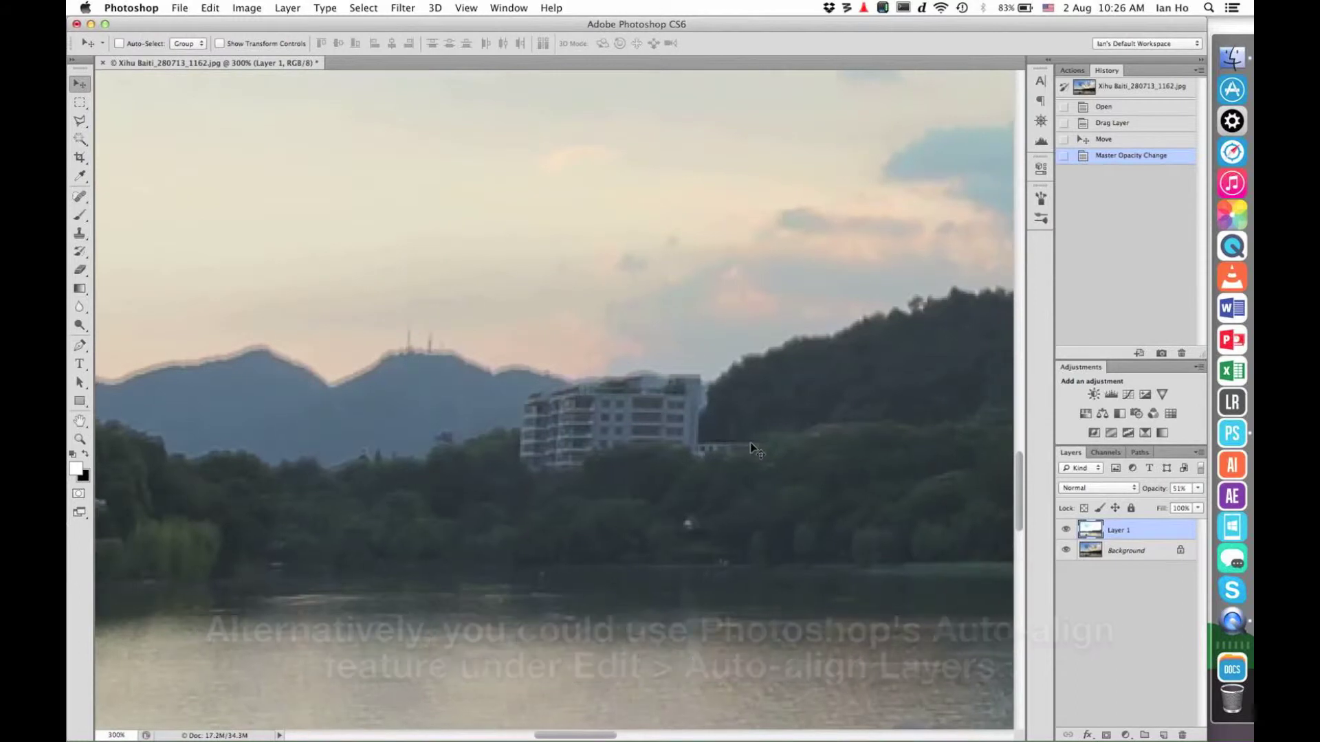
{"action": "key", "text": "super+plus"}
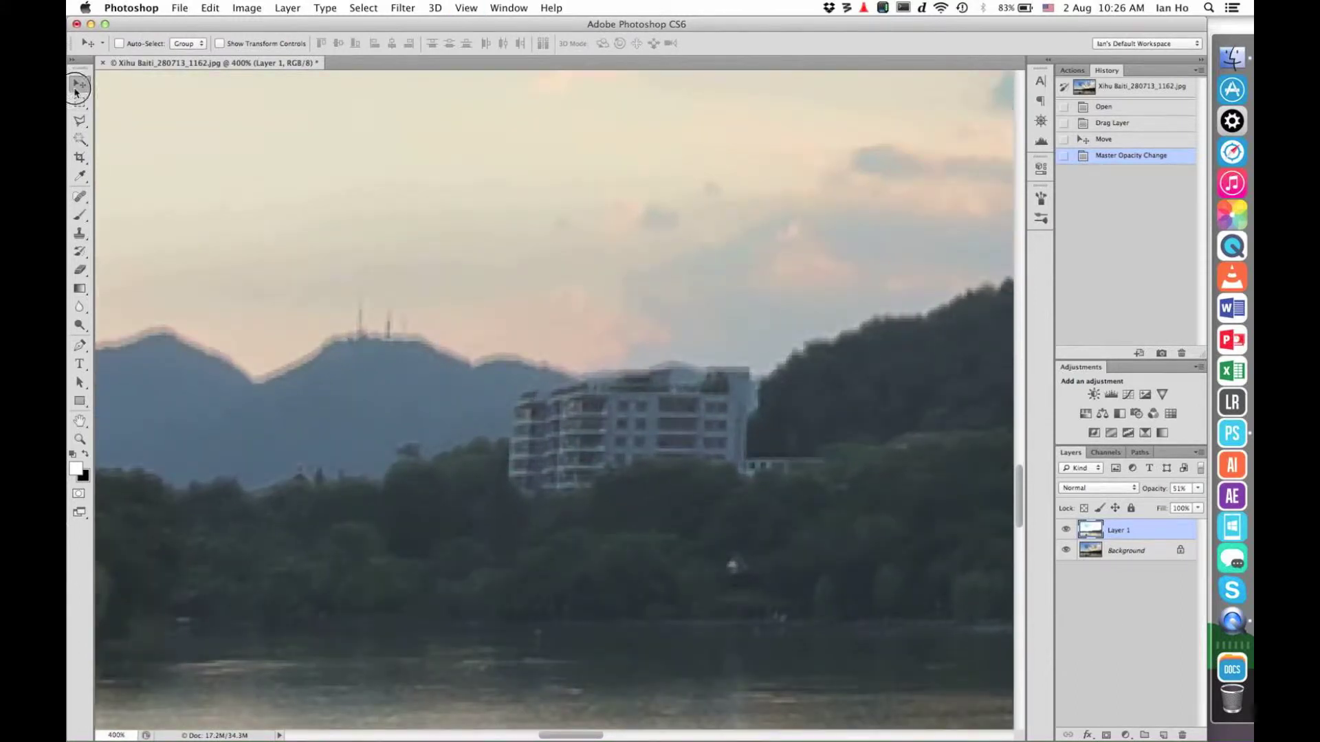
{"action": "key", "text": "Down"}
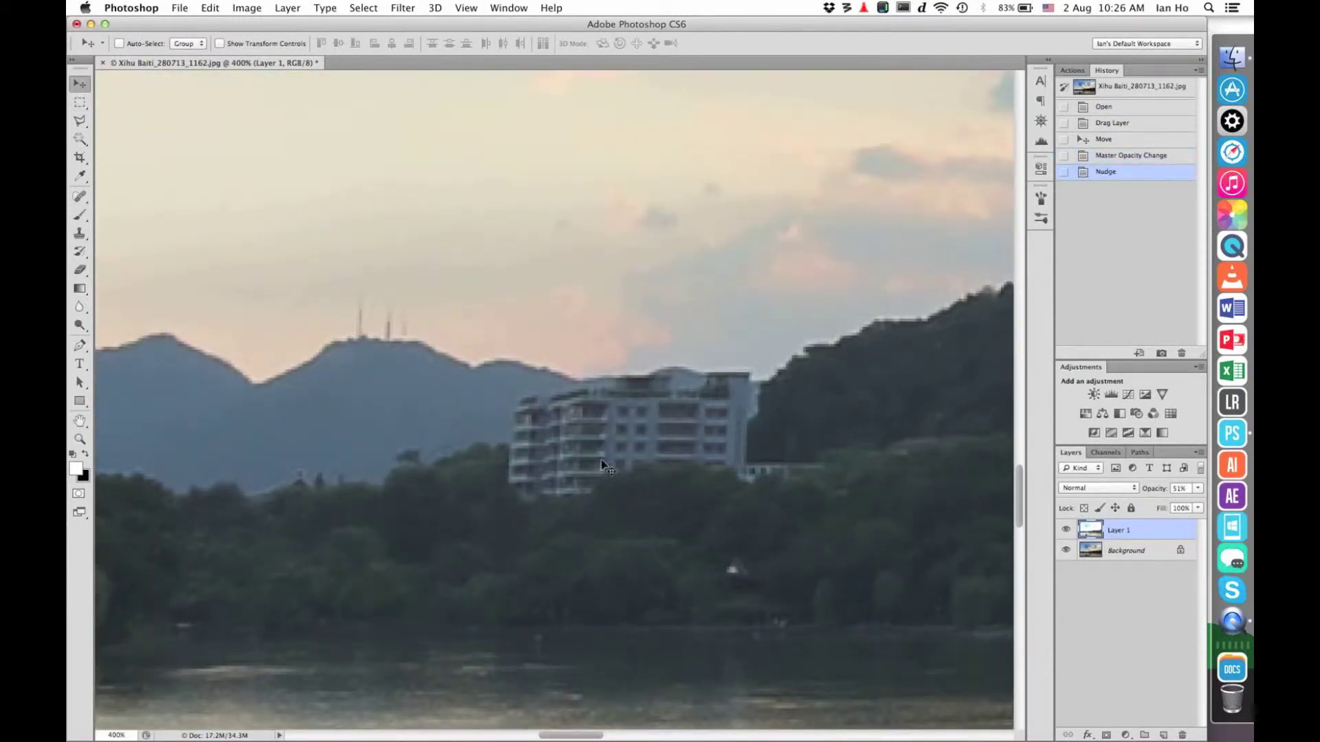
{"action": "key", "text": "Down"}
Check the alignment along the hill ridge by toggling the visibility of Layer 1 on and off.
{"action": "scroll", "coordinate": [601, 466], "scroll_direction": "right", "scroll_amount": 10}
{"action": "scroll", "coordinate": [601, 466], "scroll_direction": "up", "scroll_amount": 5}
{"action": "scroll", "coordinate": [601, 461], "scroll_direction": "right", "scroll_amount": 5}
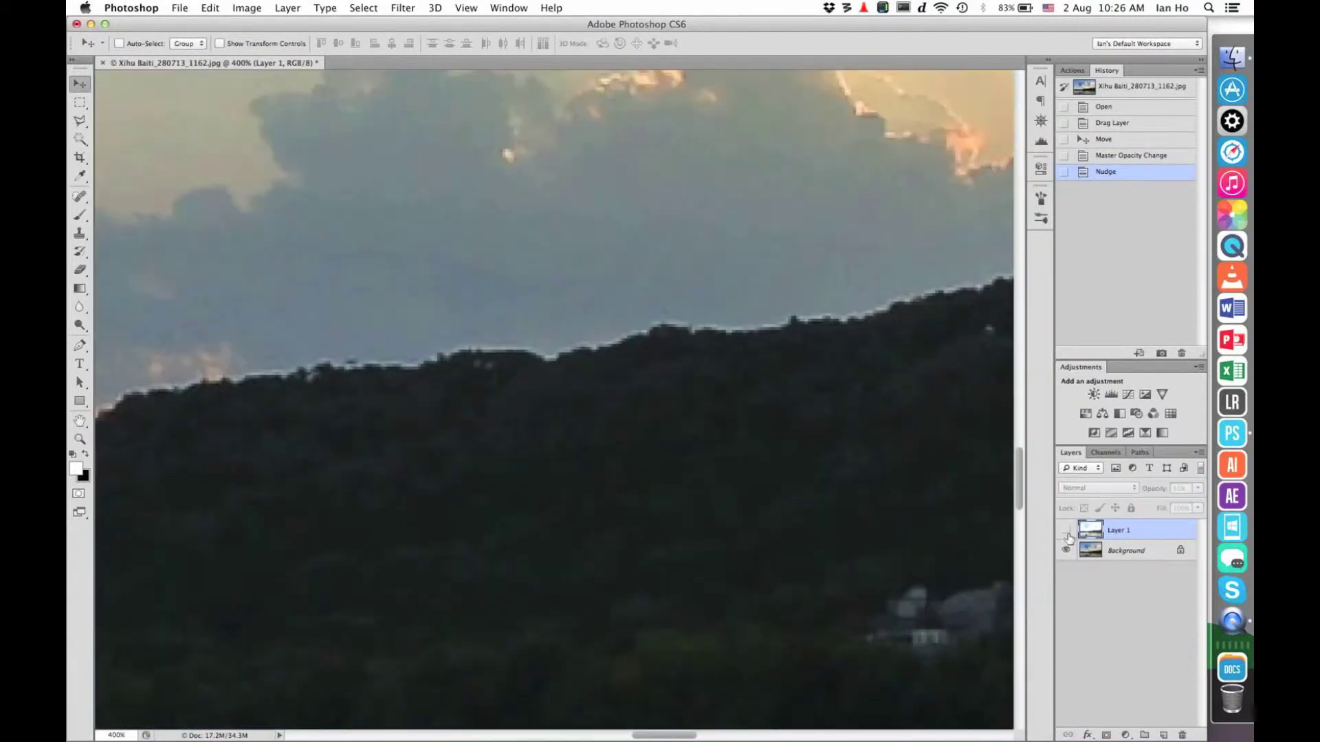
{"action": "left_click", "coordinate": [1067, 531]}
{"action": "left_click", "coordinate": [1067, 531]}
{"action": "left_click", "coordinate": [1066, 531]}
{"action": "left_click", "coordinate": [1067, 530]}
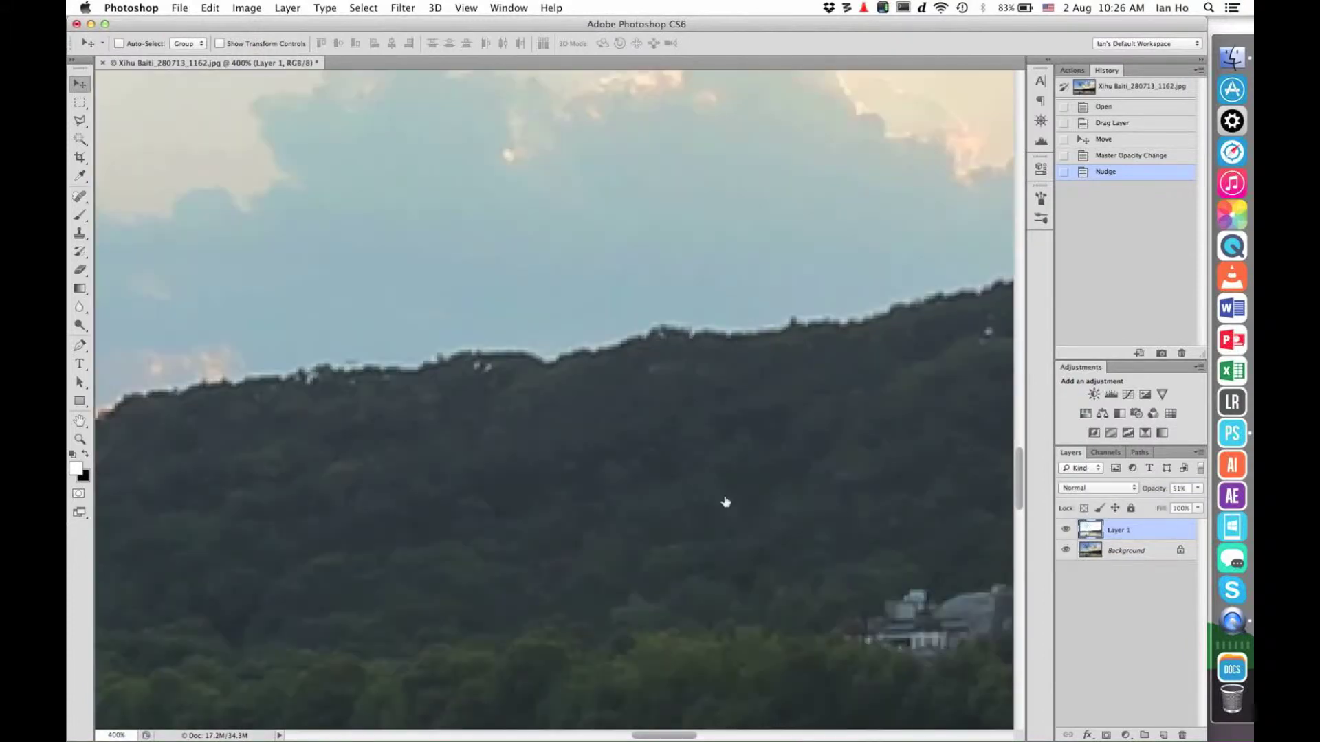
Fit the whole image in the window and restore the opacity of Layer 1 to 100%.
{"action": "key", "text": "super+minus"}
{"action": "key", "text": "super+minus"}
{"action": "key", "text": "super+minus"}
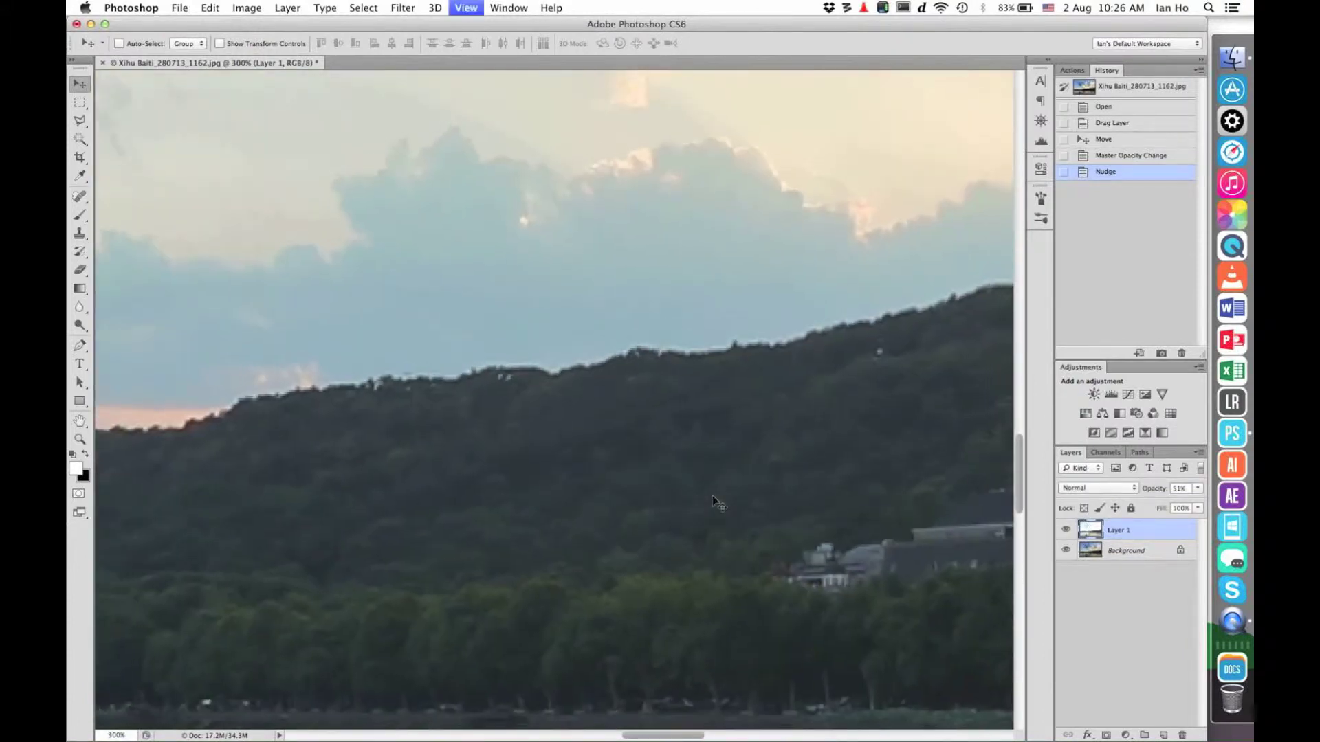
{"action": "key", "text": "super+minus"}
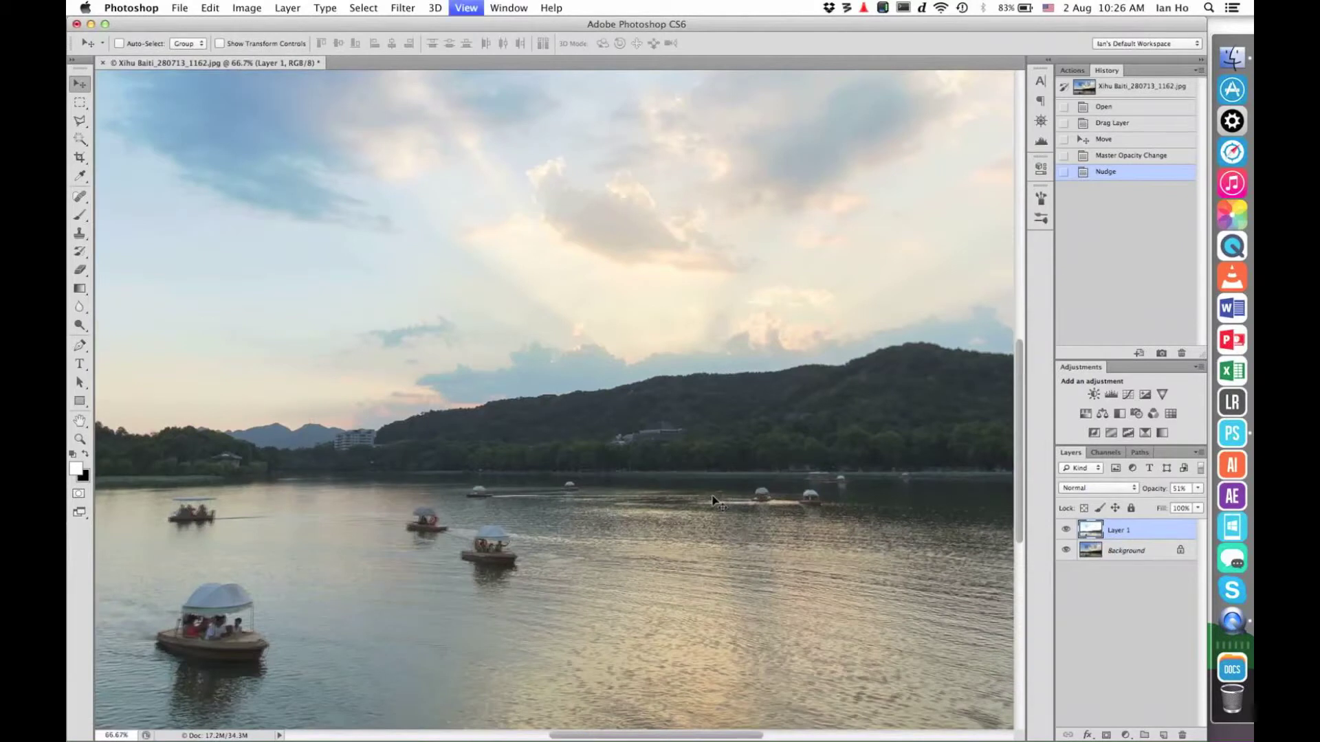
{"action": "key", "text": "super+0"}
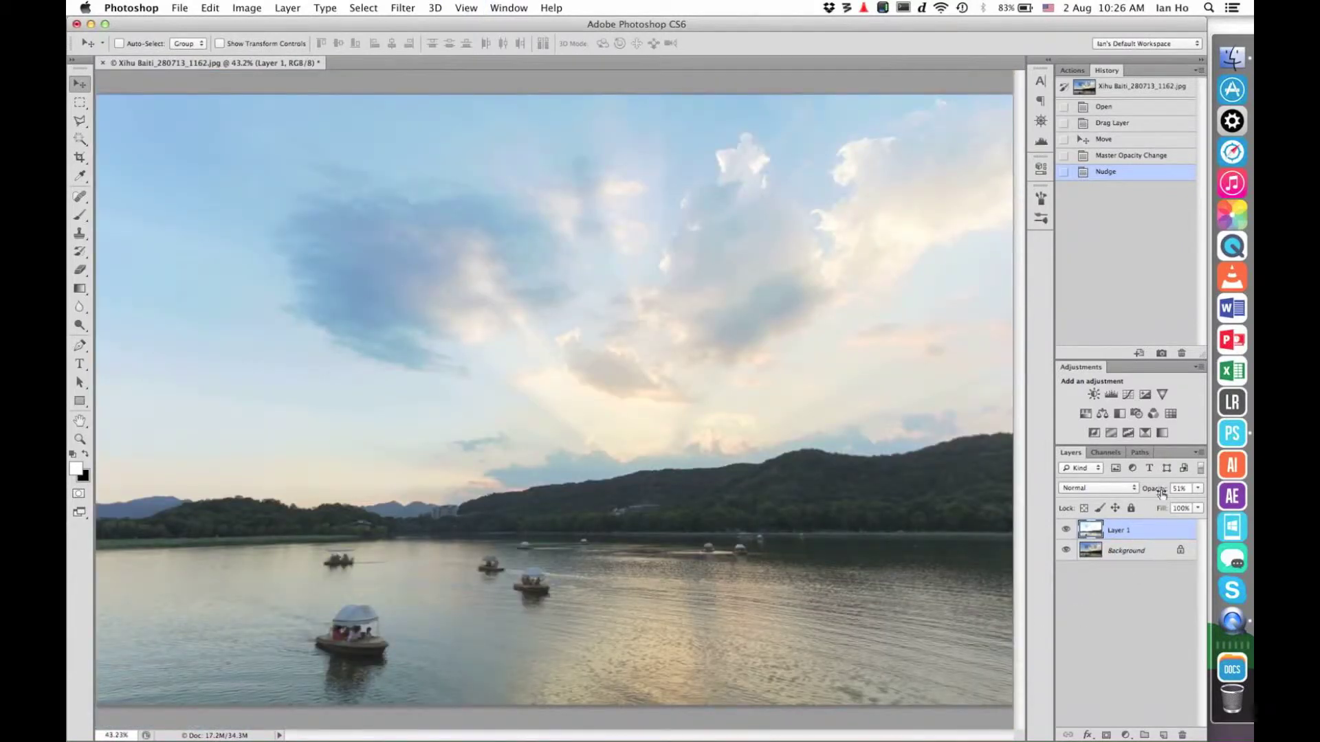
{"action": "left_click_drag", "start_coordinate": [1160, 494], "coordinate": [1230, 493]}
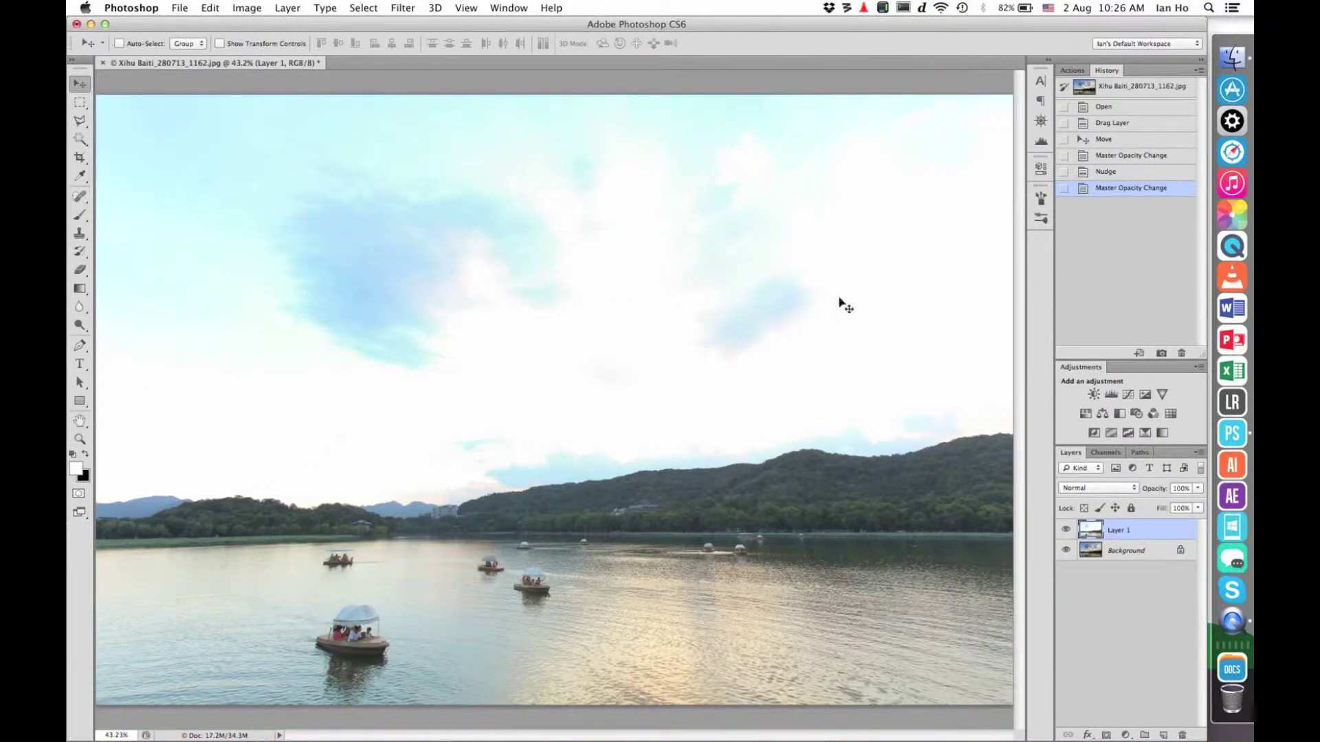
Add a layer mask to Layer 1 and draw a linear white-to-black Foreground to Background gradient upward from the waterline into the sky above the hills.
{"action": "left_click", "coordinate": [1107, 735]}
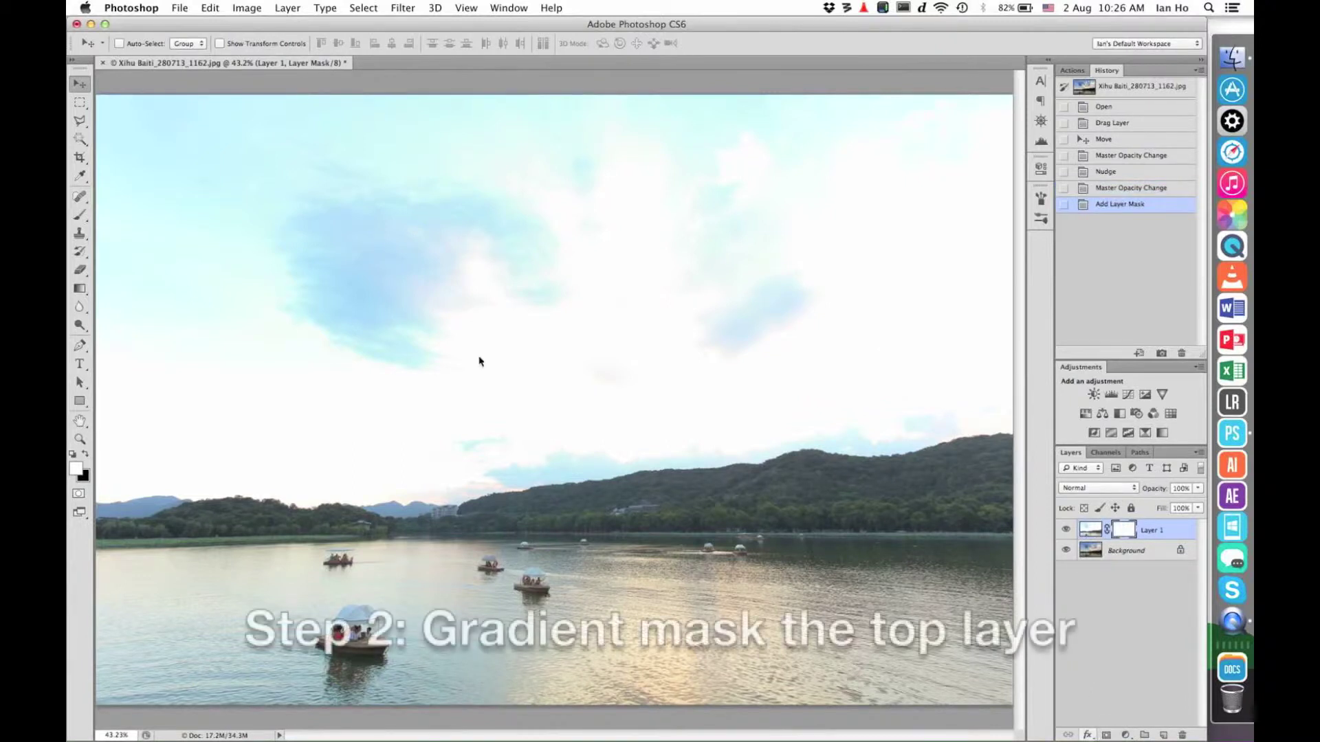
{"action": "left_click", "coordinate": [81, 290]}
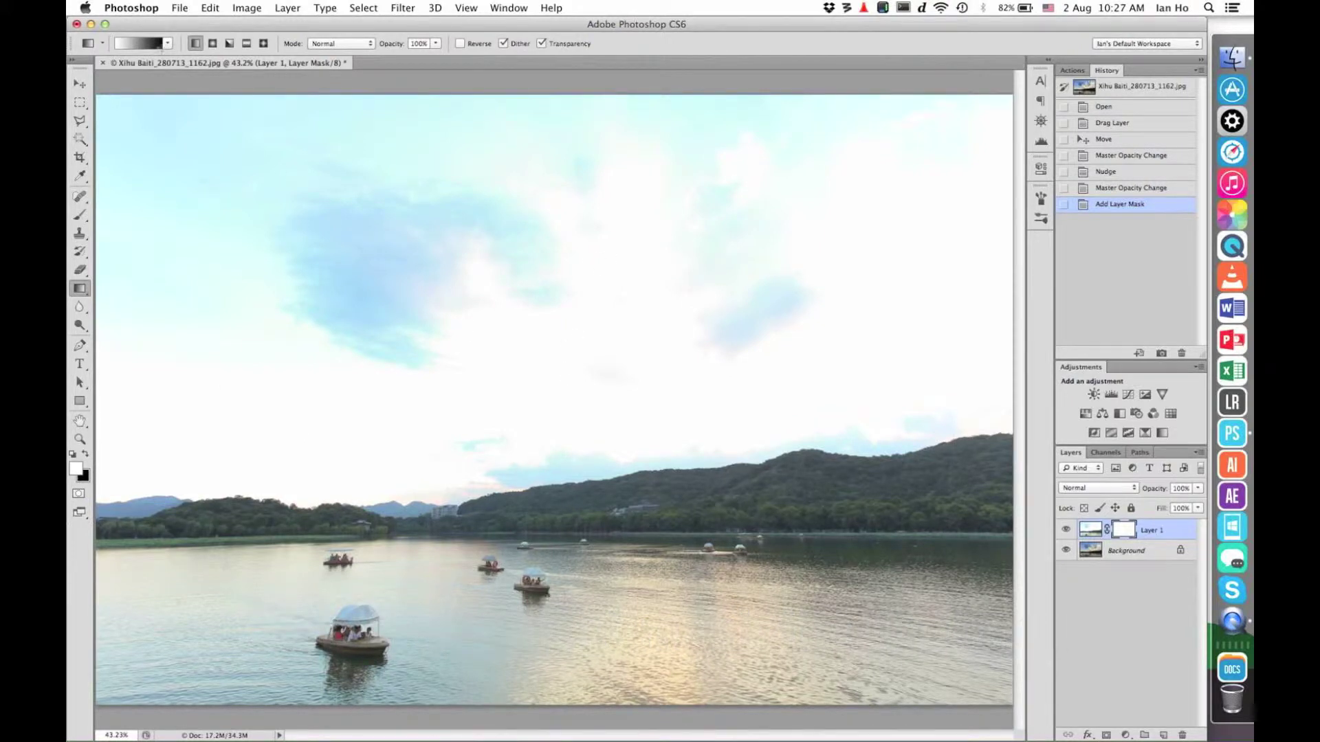
{"action": "left_click", "coordinate": [163, 47]}
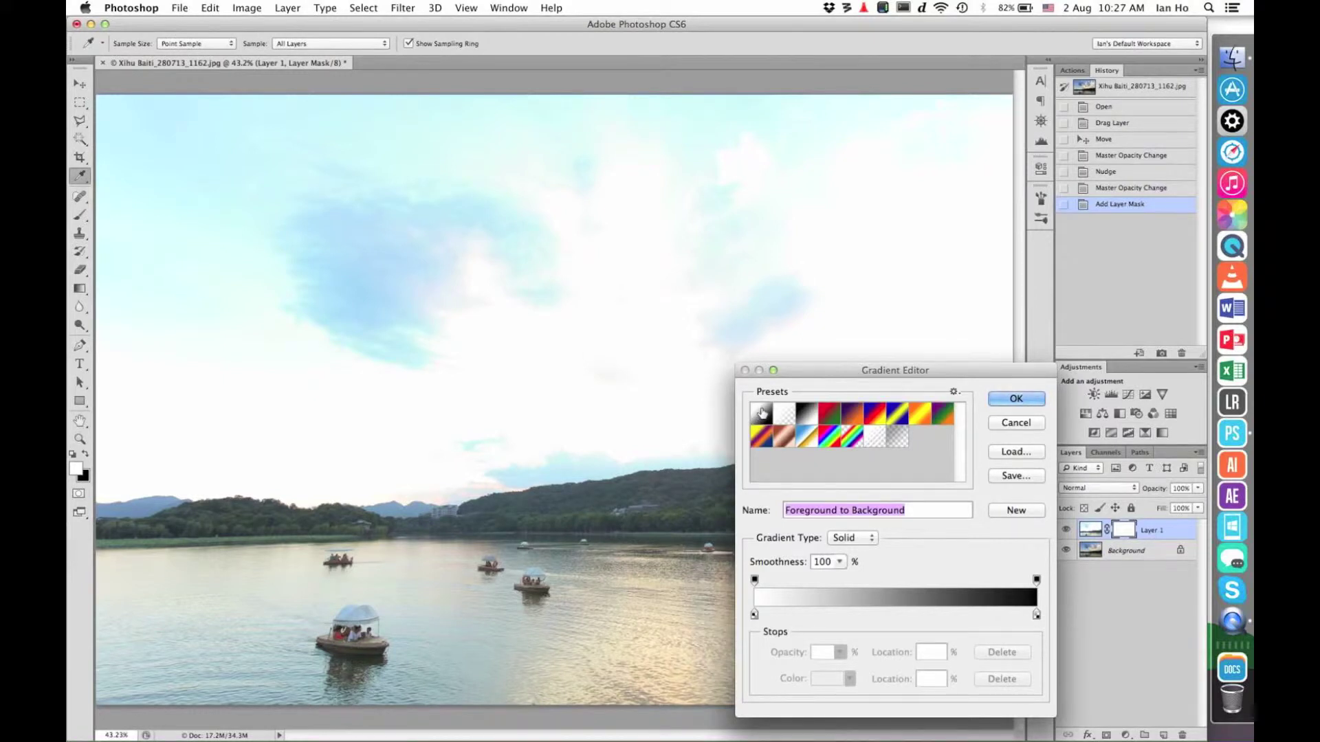
{"action": "left_click", "coordinate": [1010, 404]}
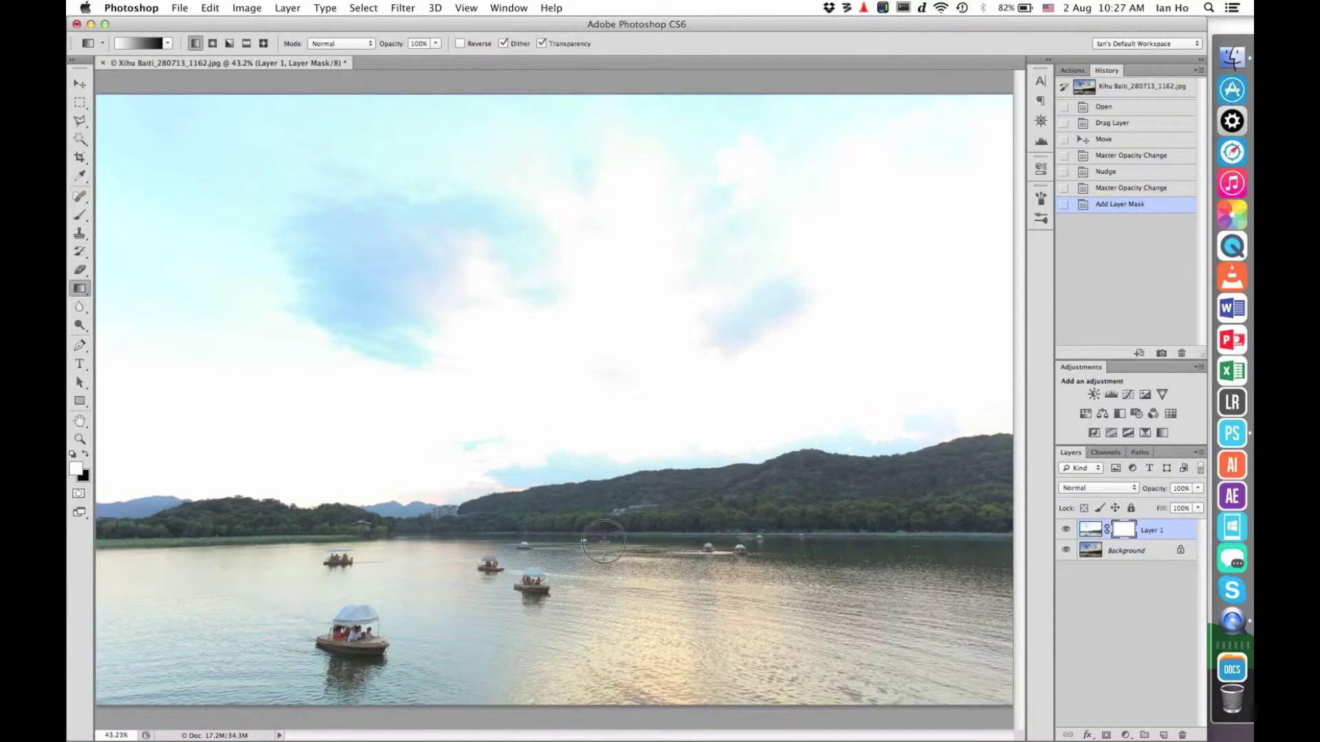
{"action": "left_click_drag", "start_coordinate": [604, 559], "coordinate": [604, 402]}
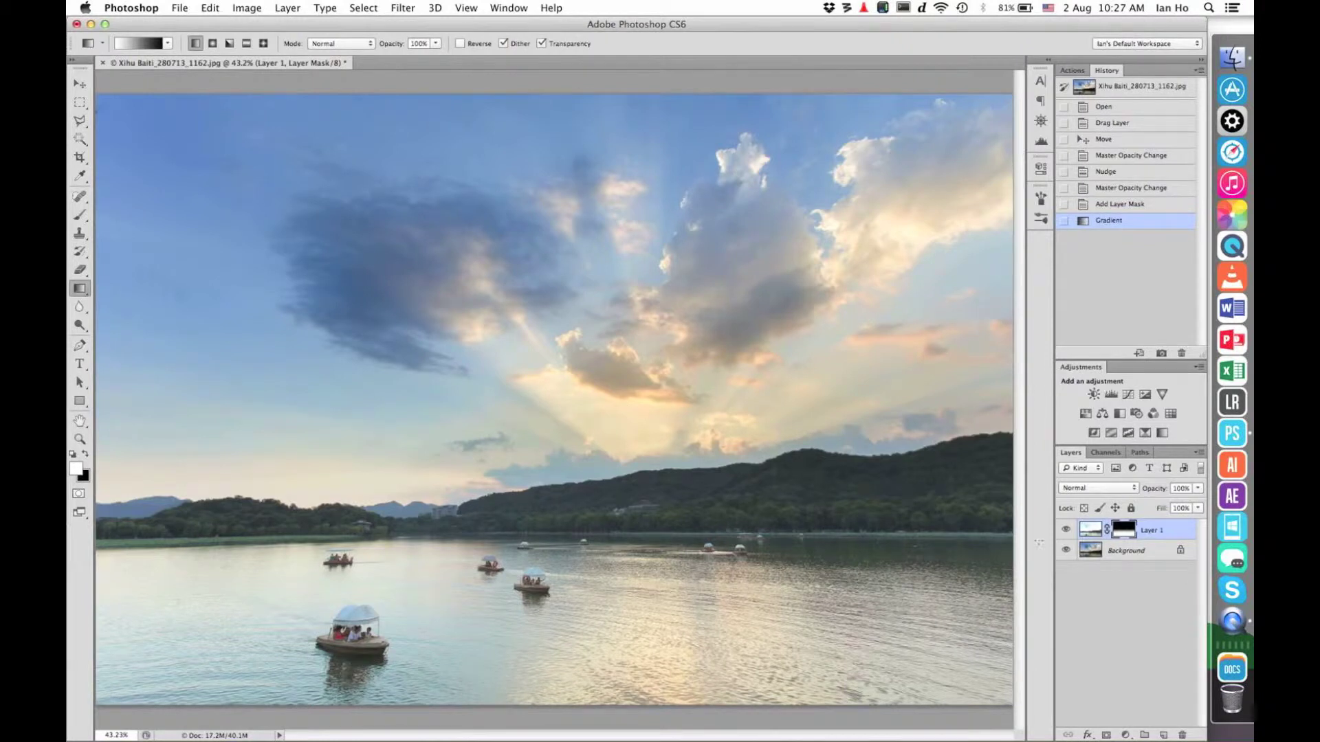
Compare the image with and without the gradient-masked Layer 1 by toggling its visibility.
{"action": "left_click", "coordinate": [1065, 532]}
{"action": "left_click", "coordinate": [1065, 531]}
{"action": "left_click", "coordinate": [1064, 531]}
{"action": "left_click", "coordinate": [1064, 531]}
{"action": "left_click", "coordinate": [79, 83]}
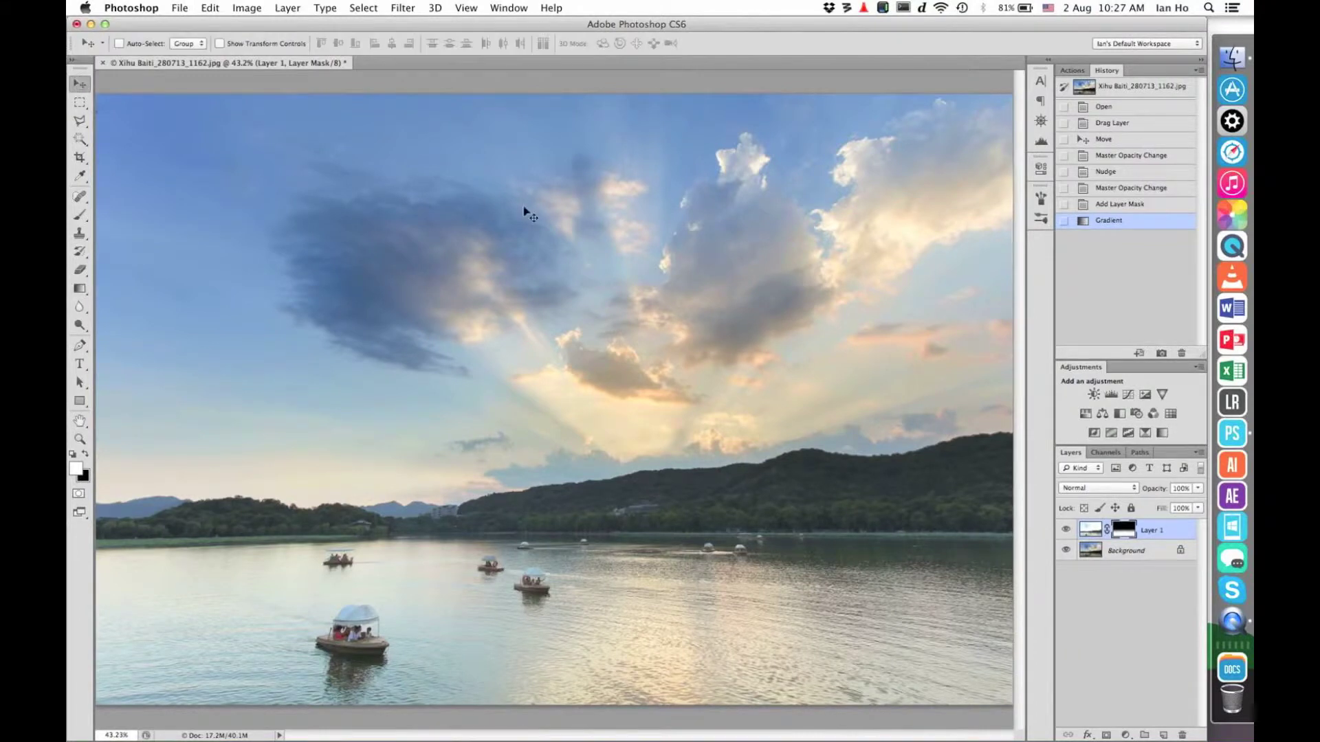
{"action": "left_click", "coordinate": [1064, 532]}
{"action": "left_click", "coordinate": [1064, 531]}
Add a Curves adjustment layer that slightly darkens the midtones and invert its mask to black.
{"action": "left_click", "coordinate": [1124, 735]}
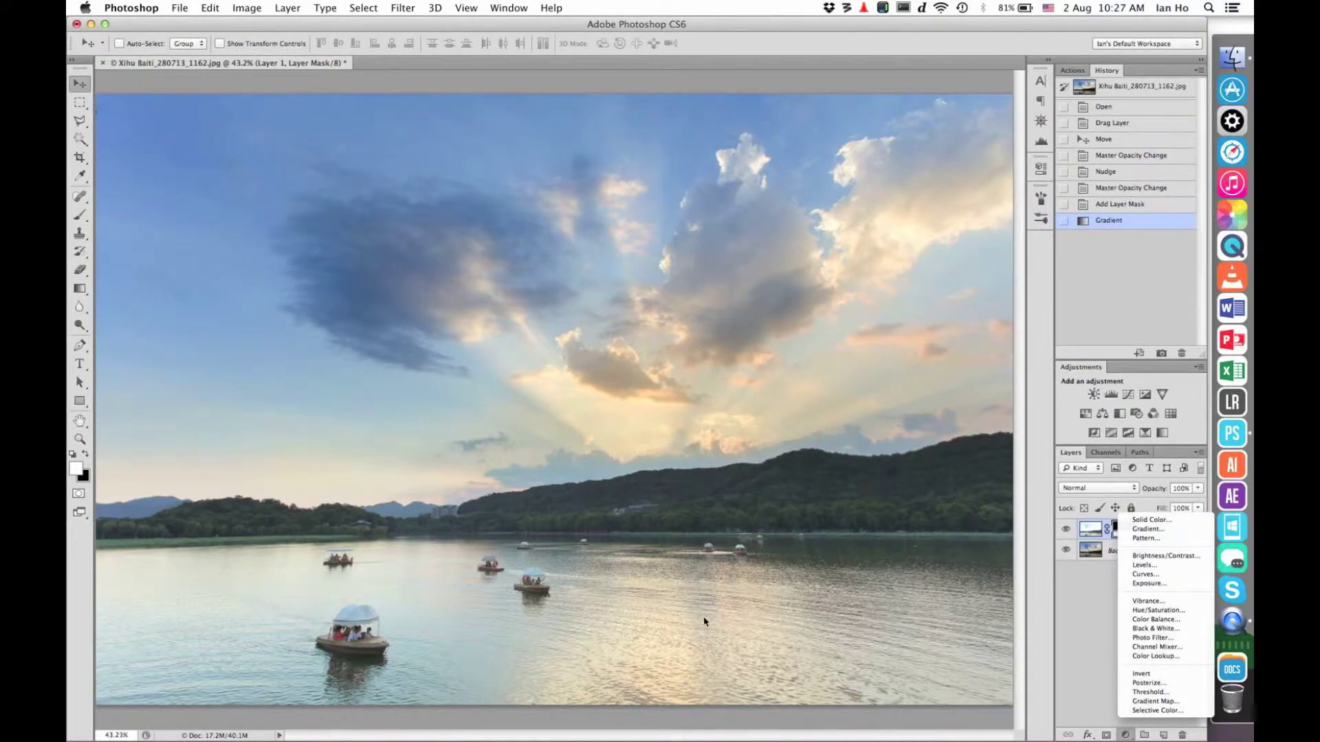
{"action": "left_click", "coordinate": [1157, 570]}
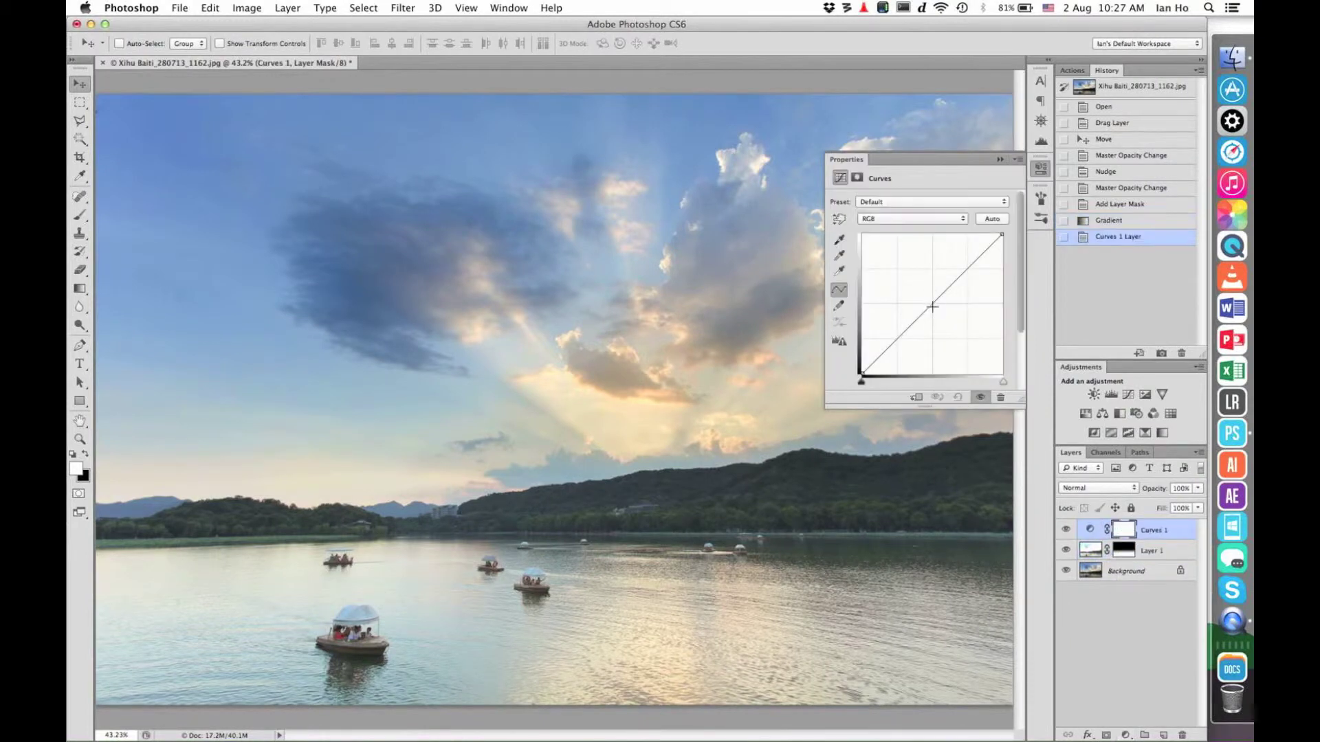
{"action": "left_click_drag", "start_coordinate": [931, 305], "coordinate": [935, 315]}
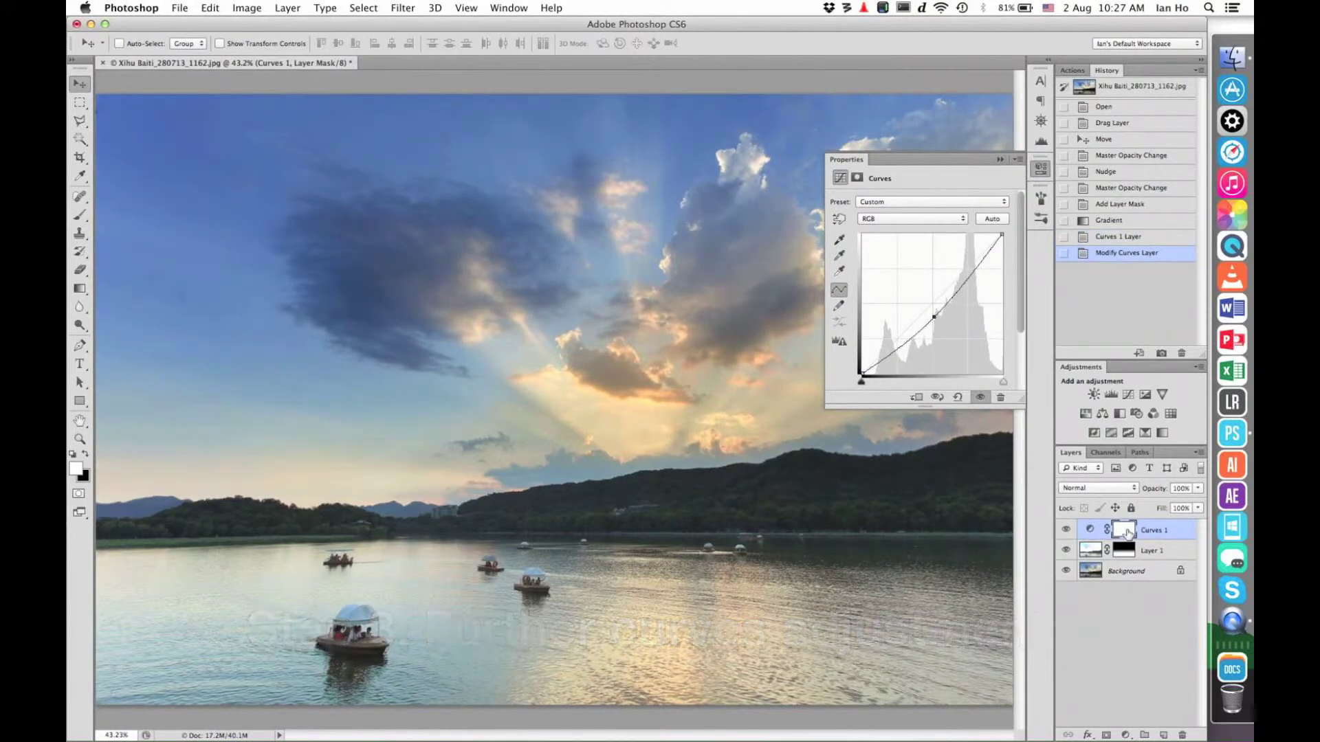
{"action": "left_click", "coordinate": [1126, 530]}
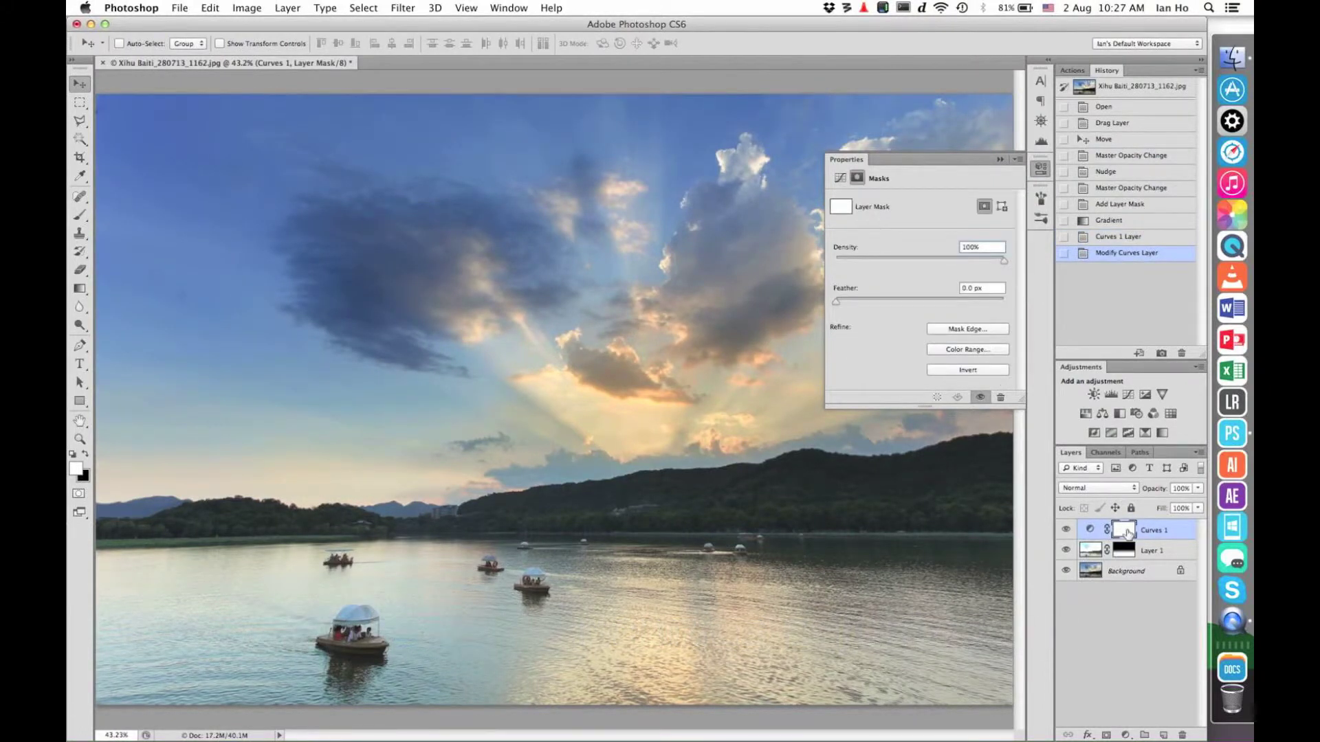
{"action": "key", "text": "super+i"}
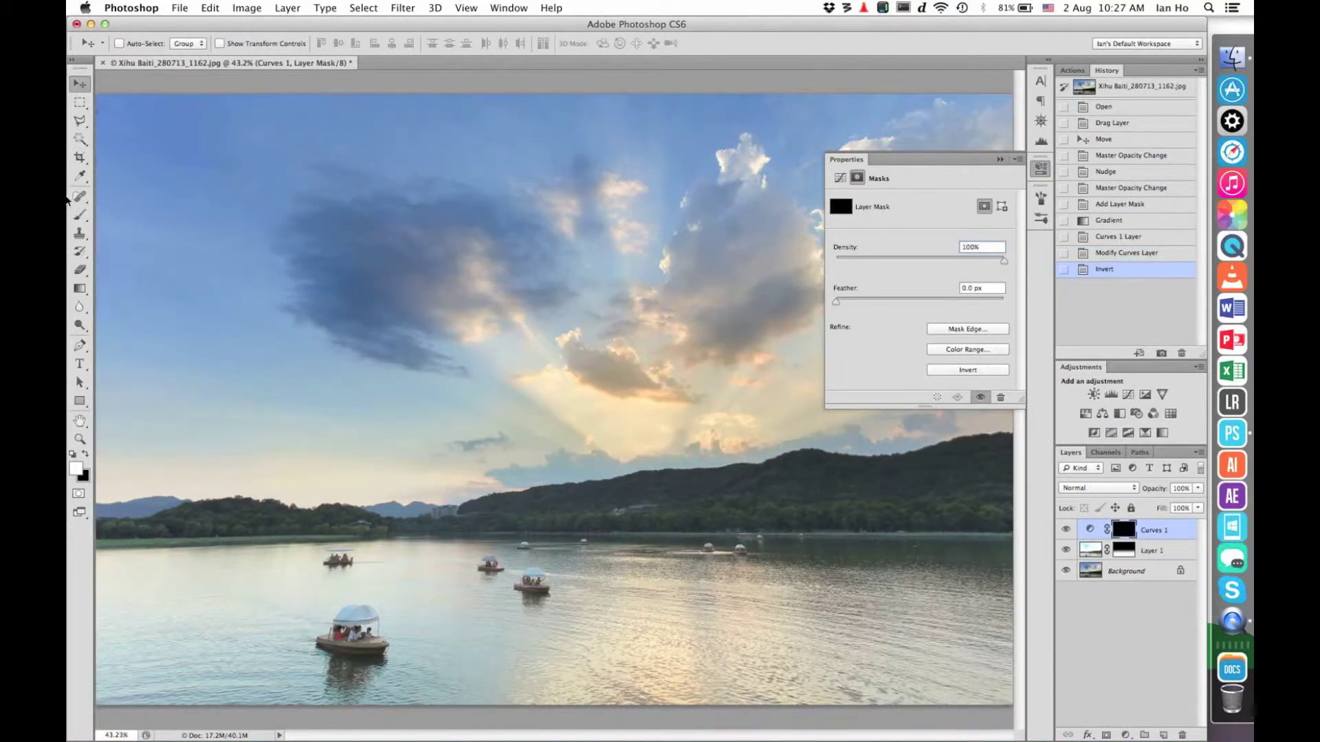
Paint white over the lake water on the Curves 1 mask with a soft 0% hardness brush, enlarged to 500 px.
{"action": "left_click", "coordinate": [78, 219]}
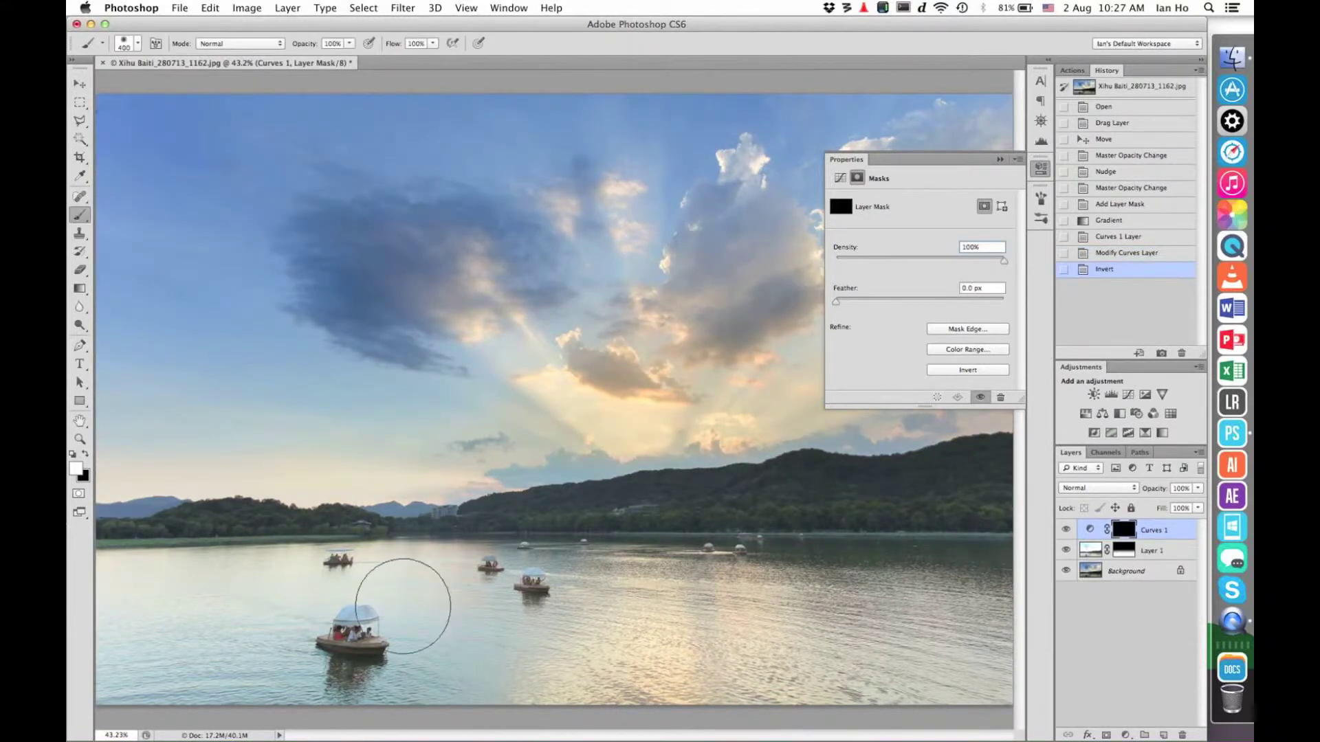
{"action": "right_click", "coordinate": [573, 646]}
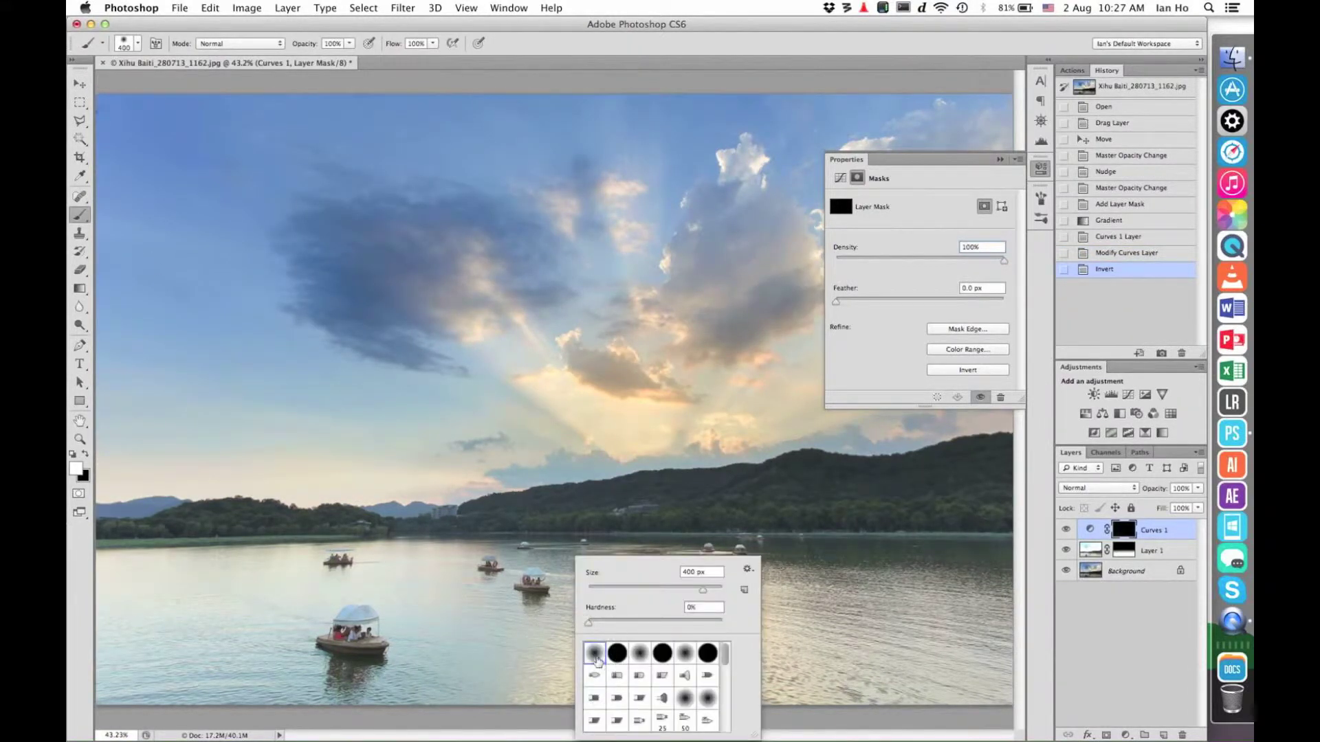
{"action": "left_click", "coordinate": [177, 625]}
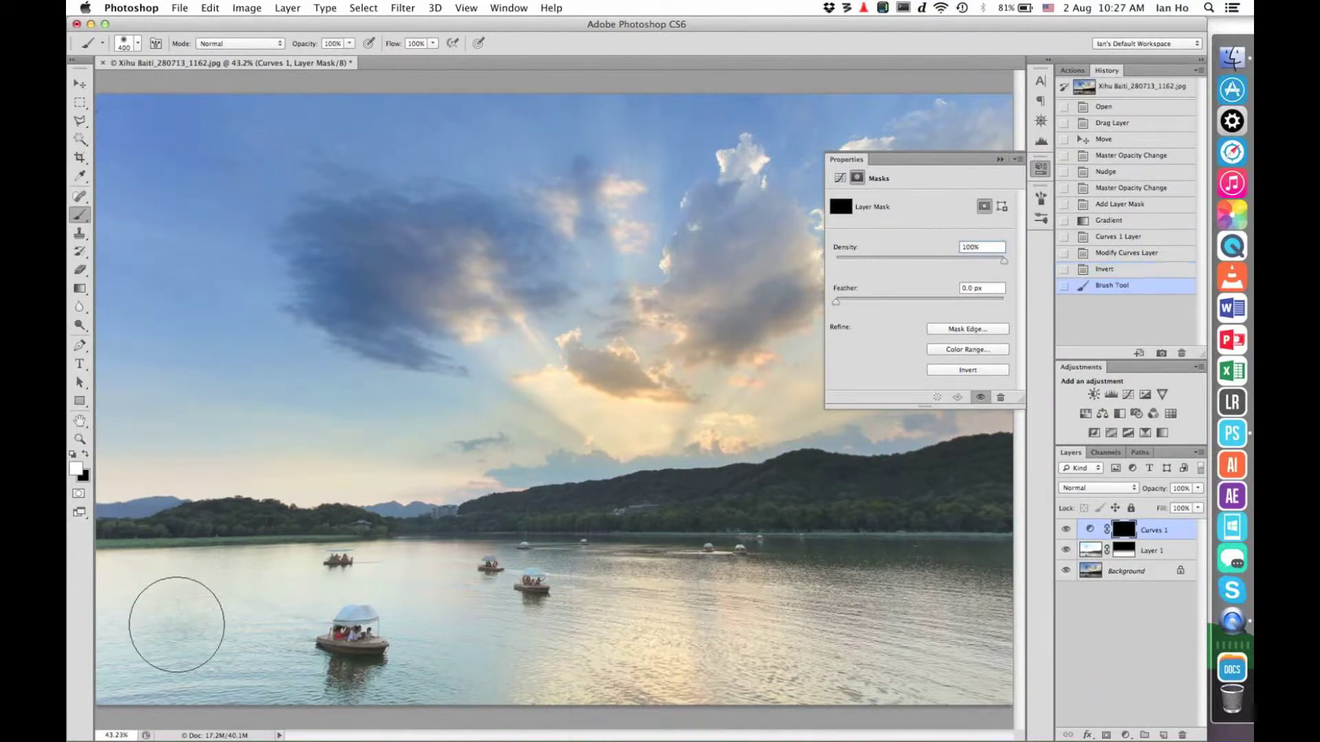
{"action": "key", "text": "bracketright"}
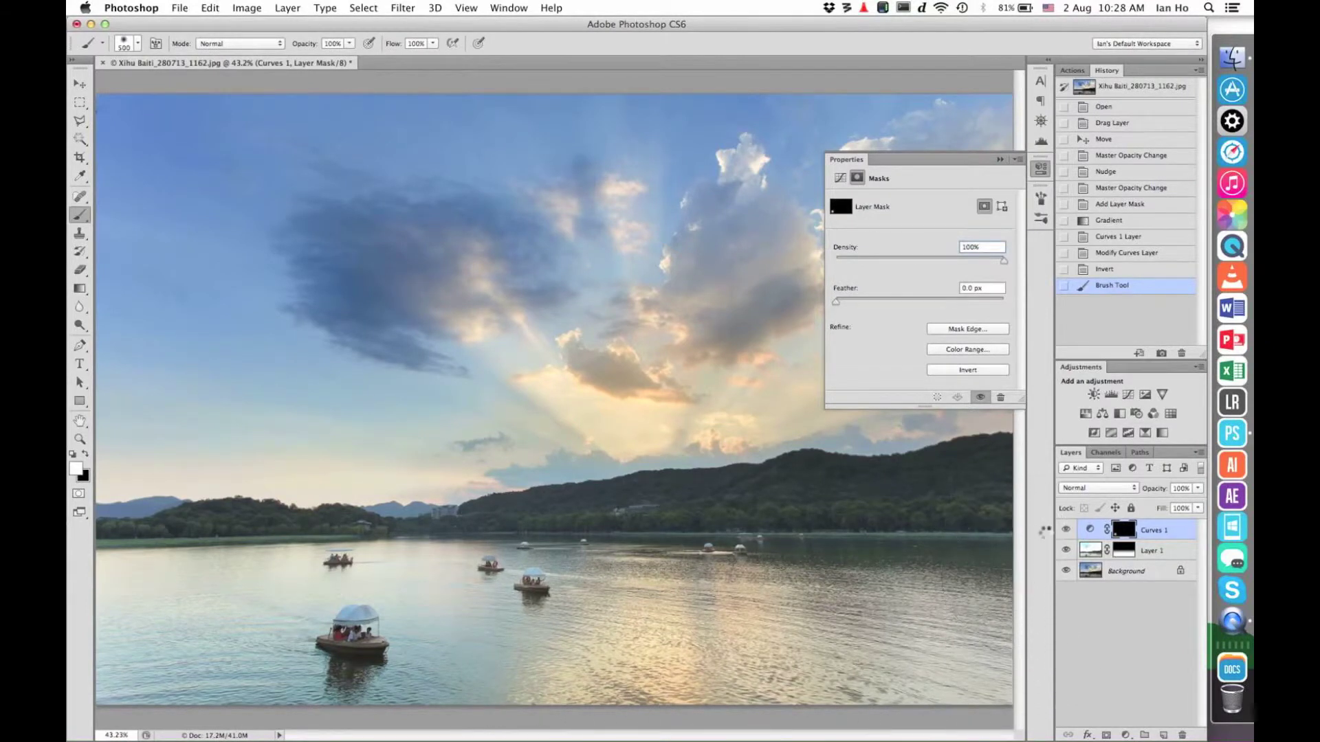
{"action": "left_click_drag", "start_coordinate": [929, 645], "coordinate": [957, 646]}
Compare the lake with and without the Curves 1 darkening by toggling its visibility, and close the adjustment properties.
{"action": "left_click", "coordinate": [1066, 530]}
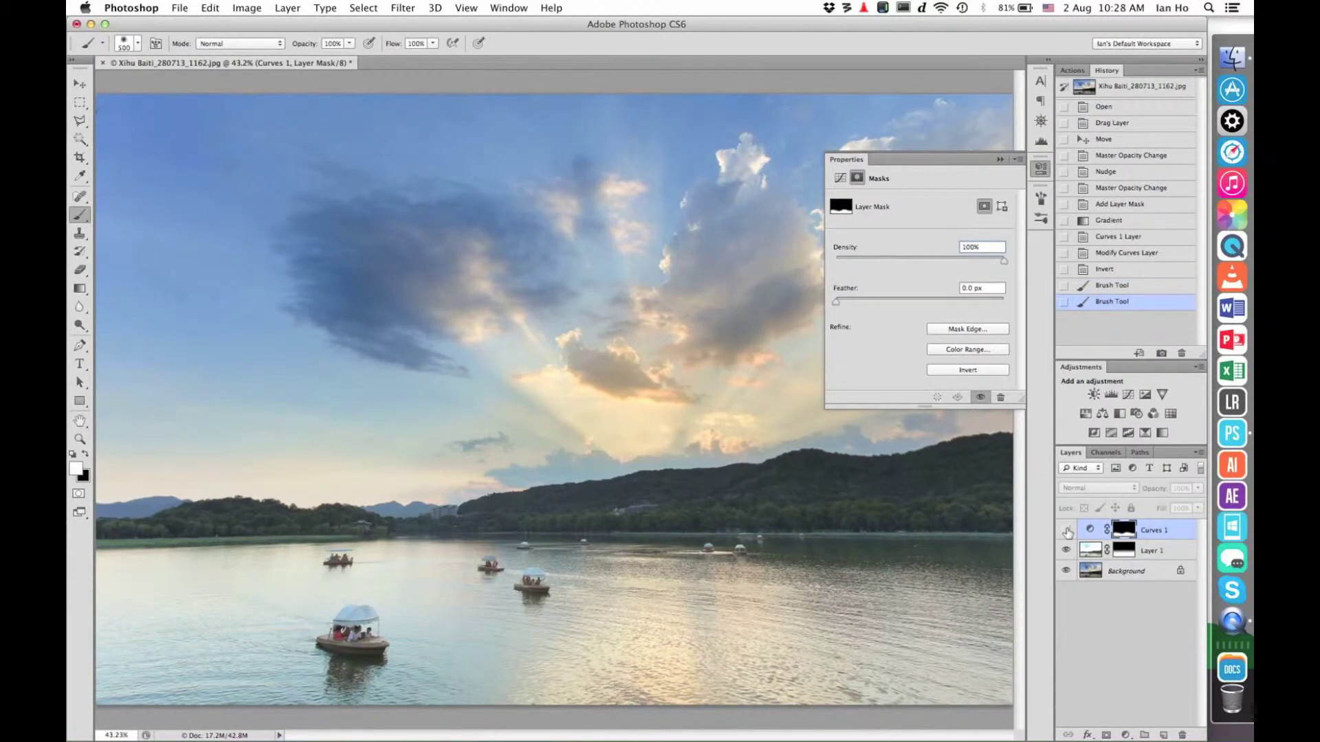
{"action": "left_click", "coordinate": [1066, 530]}
{"action": "left_click", "coordinate": [1066, 530]}
{"action": "left_click", "coordinate": [1066, 530]}
{"action": "left_click", "coordinate": [1066, 531]}
{"action": "left_click", "coordinate": [1067, 530]}
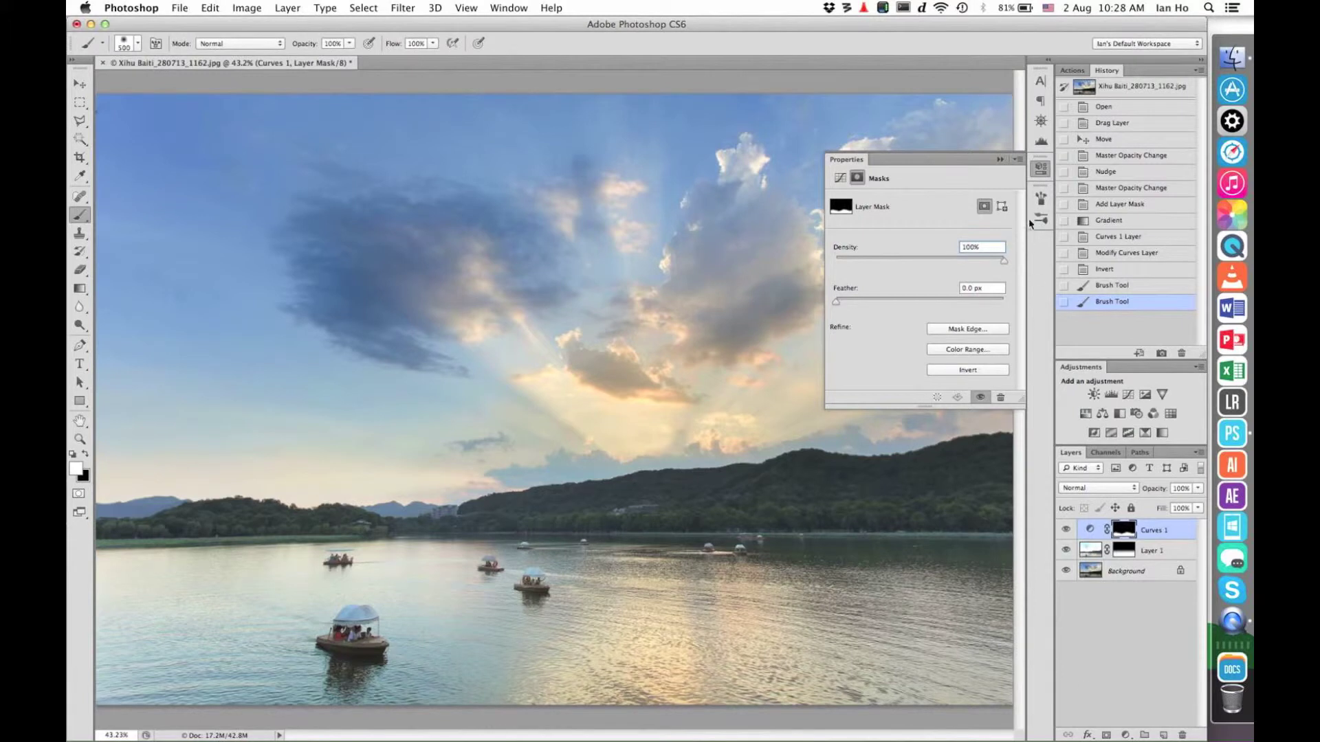
{"action": "left_click", "coordinate": [1039, 171]}
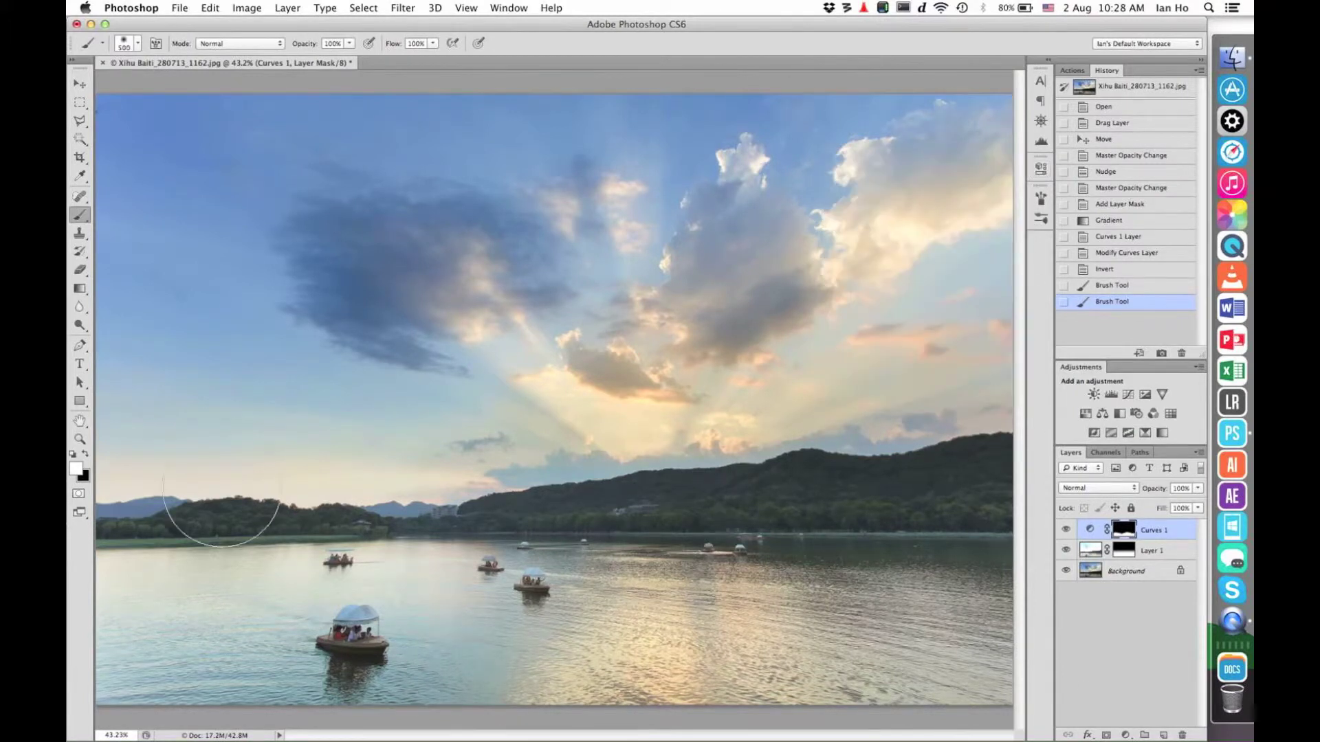
Add a second Curves adjustment layer that brightens the midtones and invert its mask to black.
{"action": "left_click", "coordinate": [1126, 736]}
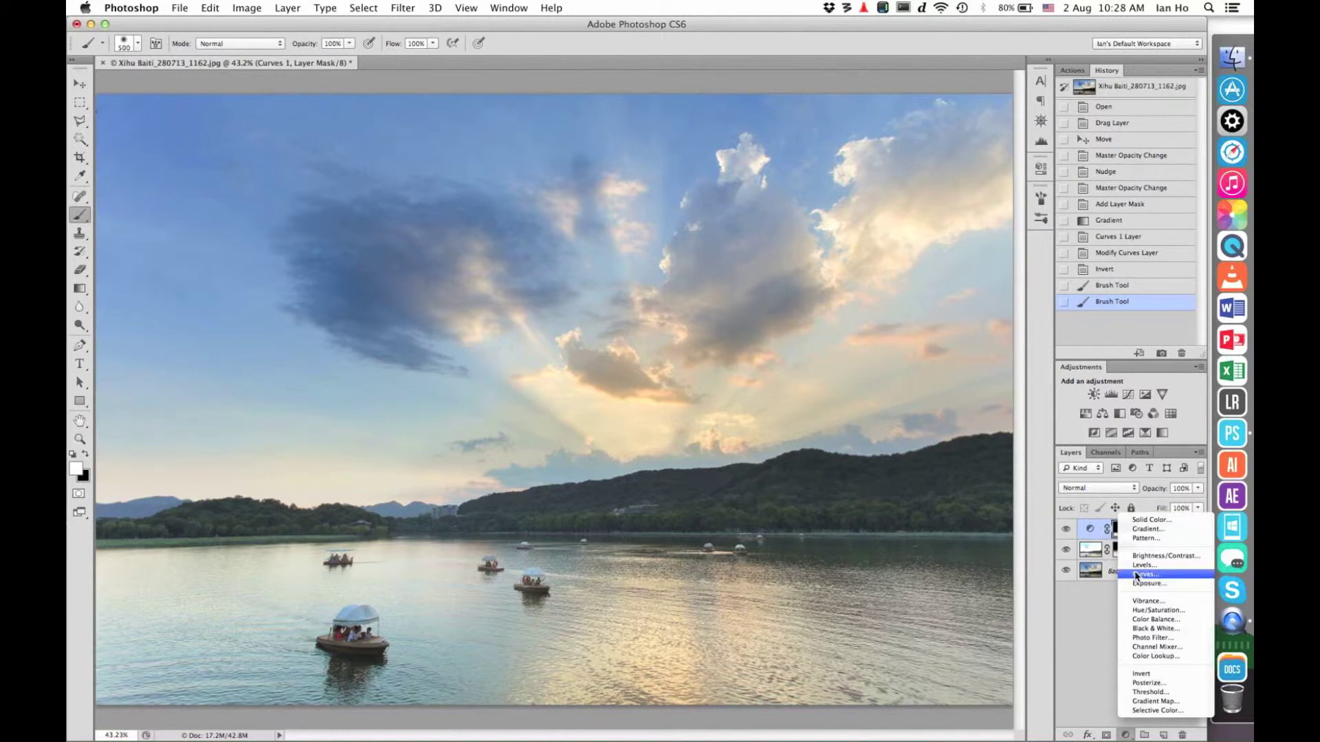
{"action": "left_click", "coordinate": [1030, 456]}
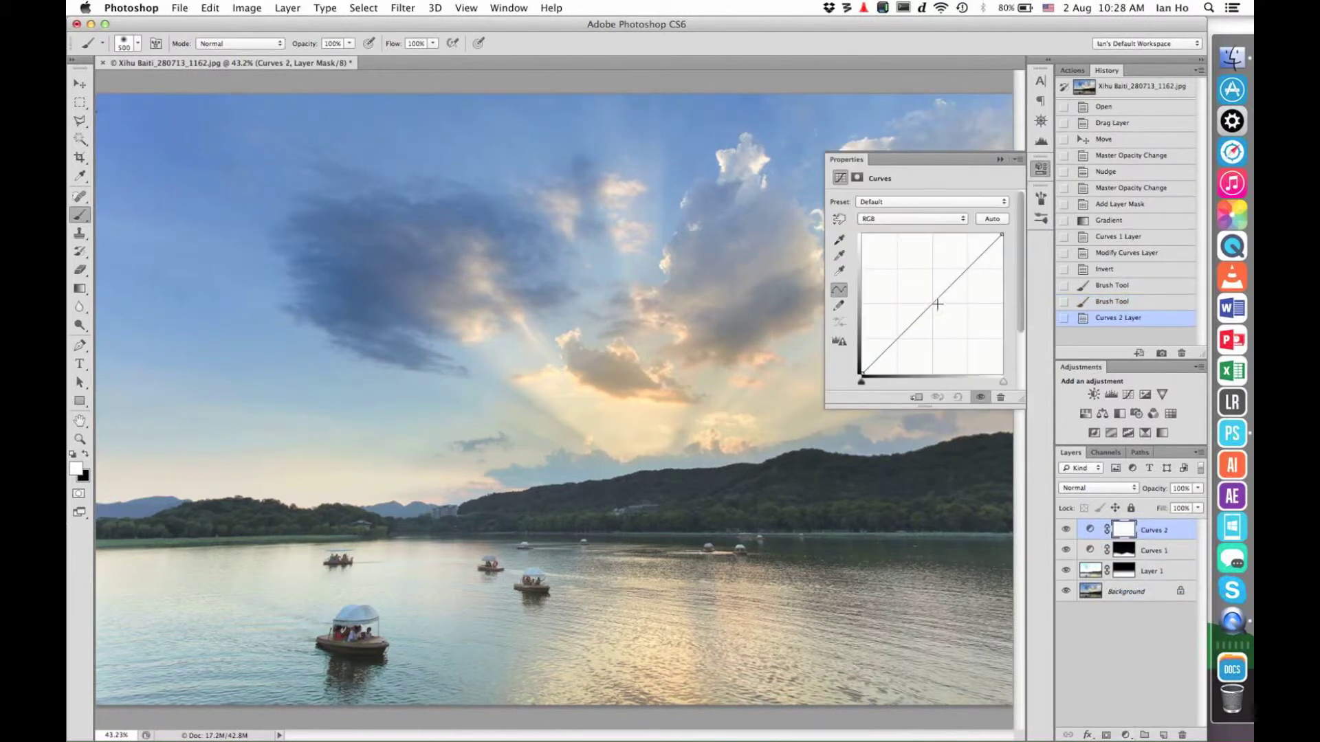
{"action": "left_click_drag", "start_coordinate": [932, 288], "coordinate": [932, 284]}
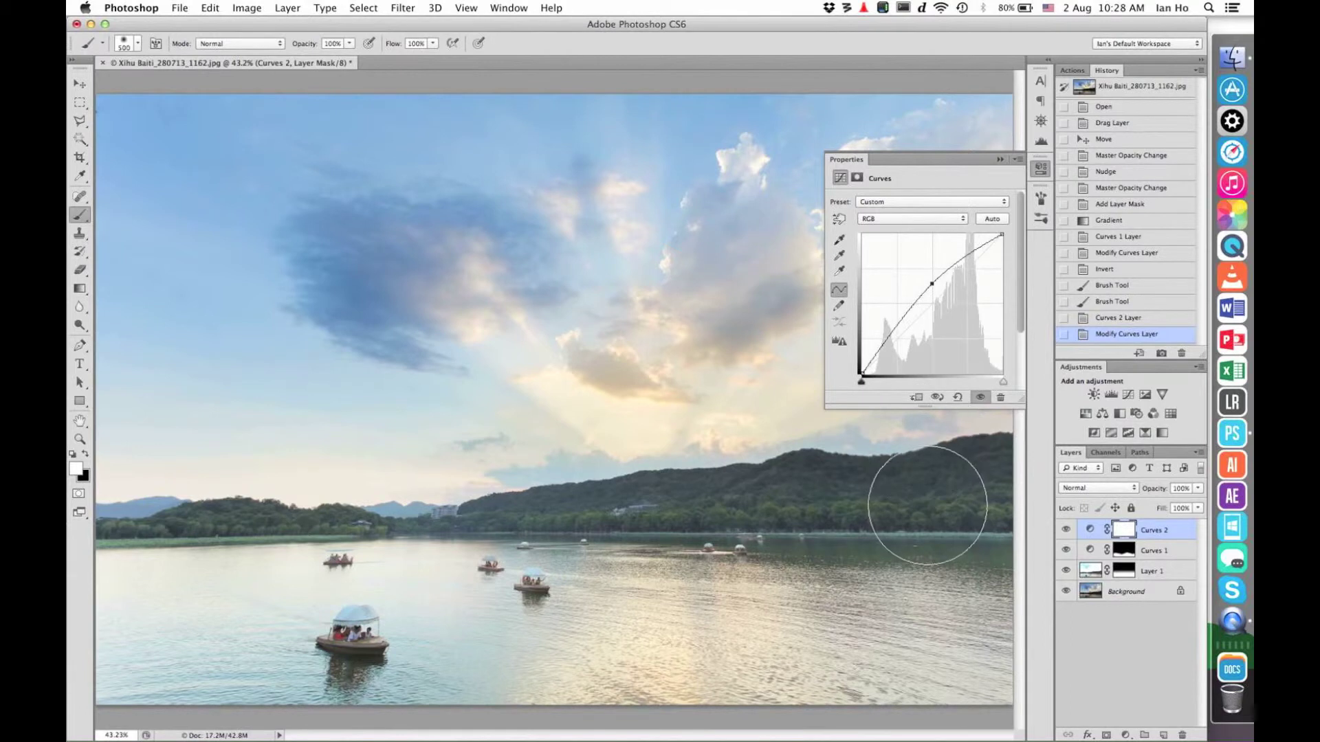
{"action": "key", "text": "super+i"}
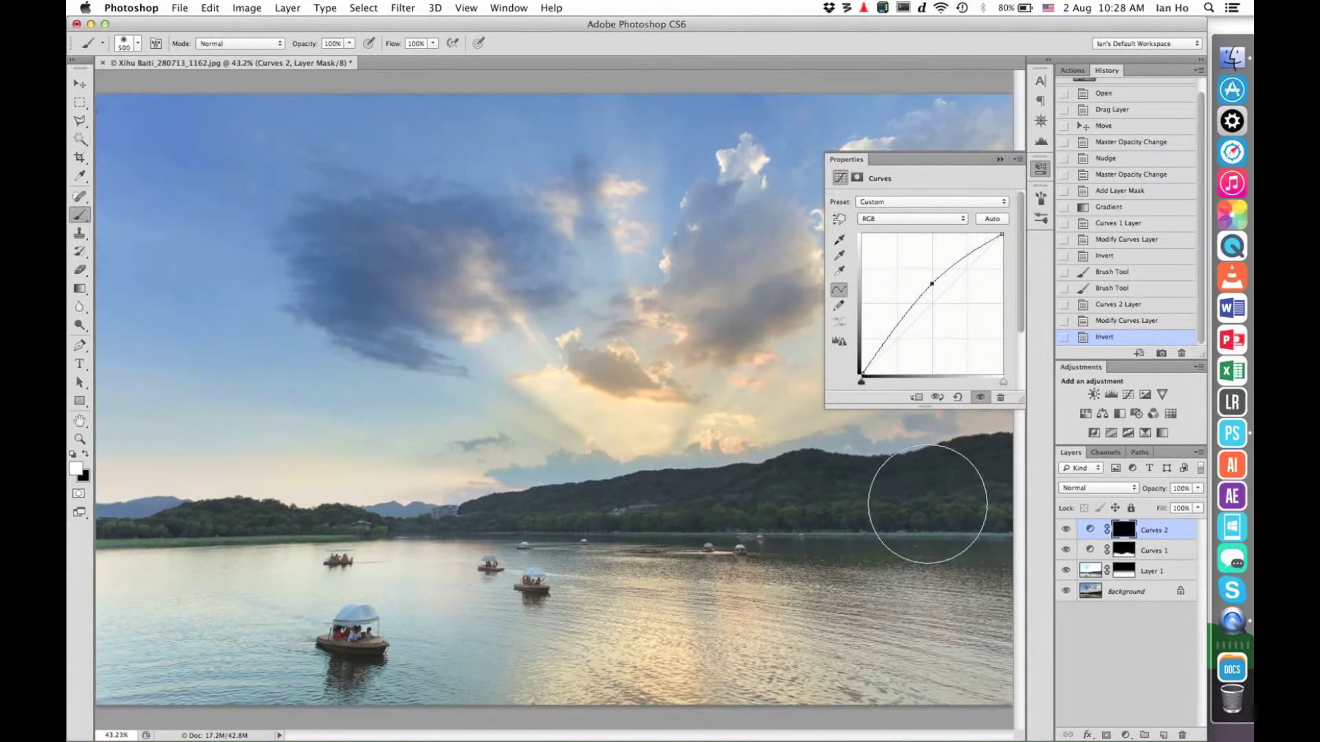
Reduce the brush to 250 px and paint white along the dark hills on the Curves 2 mask.
{"action": "key", "text": "bracketleft"}
{"action": "key", "text": "bracketleft"}
{"action": "key", "text": "bracketleft"}
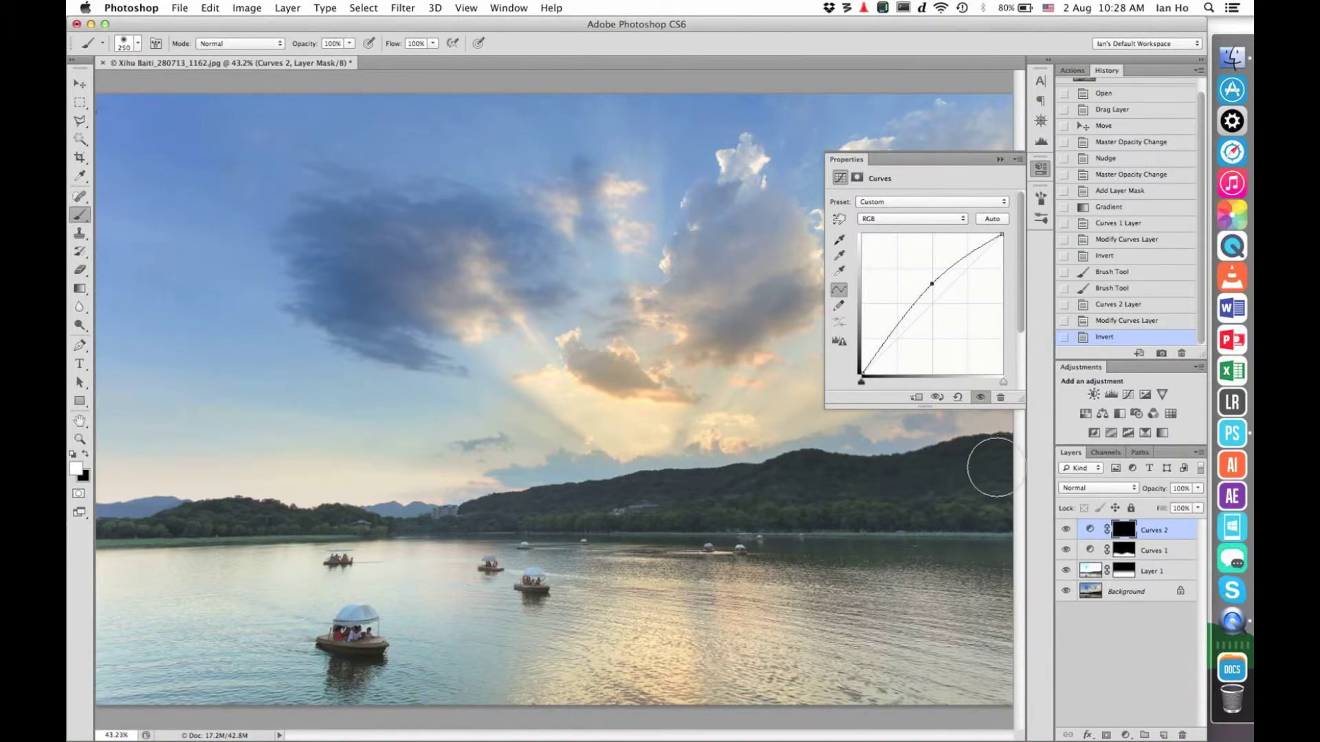
{"action": "mouse_move", "coordinate": [1002, 465]}
{"action": "left_mouse_down"}
{"action": "mouse_move", "coordinate": [964, 499]}
{"action": "mouse_move", "coordinate": [992, 506]}
{"action": "mouse_move", "coordinate": [968, 515]}
{"action": "mouse_move", "coordinate": [873, 499]}
{"action": "mouse_move", "coordinate": [978, 517]}
{"action": "mouse_move", "coordinate": [882, 478]}
{"action": "mouse_move", "coordinate": [948, 491]}
{"action": "mouse_move", "coordinate": [803, 494]}
{"action": "mouse_move", "coordinate": [1004, 545]}
{"action": "mouse_move", "coordinate": [866, 527]}
{"action": "mouse_move", "coordinate": [1011, 552]}
{"action": "mouse_move", "coordinate": [794, 528]}
{"action": "mouse_move", "coordinate": [753, 493]}
{"action": "mouse_move", "coordinate": [792, 497]}
{"action": "mouse_move", "coordinate": [650, 501]}
{"action": "mouse_move", "coordinate": [704, 517]}
{"action": "mouse_move", "coordinate": [607, 514]}
{"action": "mouse_move", "coordinate": [924, 552]}
{"action": "mouse_move", "coordinate": [730, 519]}
{"action": "mouse_move", "coordinate": [475, 523]}
{"action": "mouse_move", "coordinate": [571, 504]}
{"action": "mouse_move", "coordinate": [423, 524]}
{"action": "mouse_move", "coordinate": [99, 524]}
{"action": "mouse_move", "coordinate": [523, 542]}
{"action": "mouse_move", "coordinate": [744, 524]}
{"action": "mouse_move", "coordinate": [547, 519]}
{"action": "mouse_move", "coordinate": [709, 510]}
{"action": "mouse_move", "coordinate": [938, 535]}
{"action": "mouse_move", "coordinate": [1001, 460]}
{"action": "left_mouse_up"}
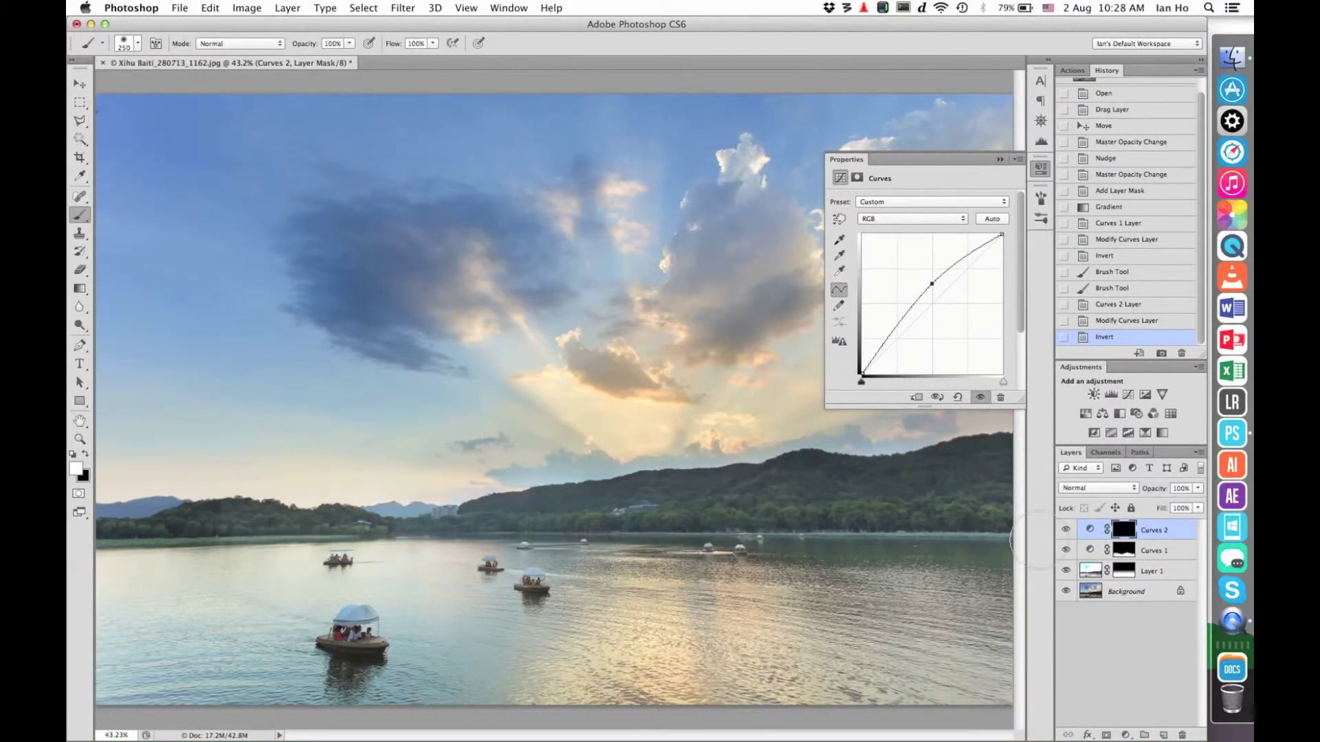
Compare the hills with and without the Curves 2 brightening by toggling its visibility, and close the adjustment properties.
{"action": "left_click", "coordinate": [1065, 532]}
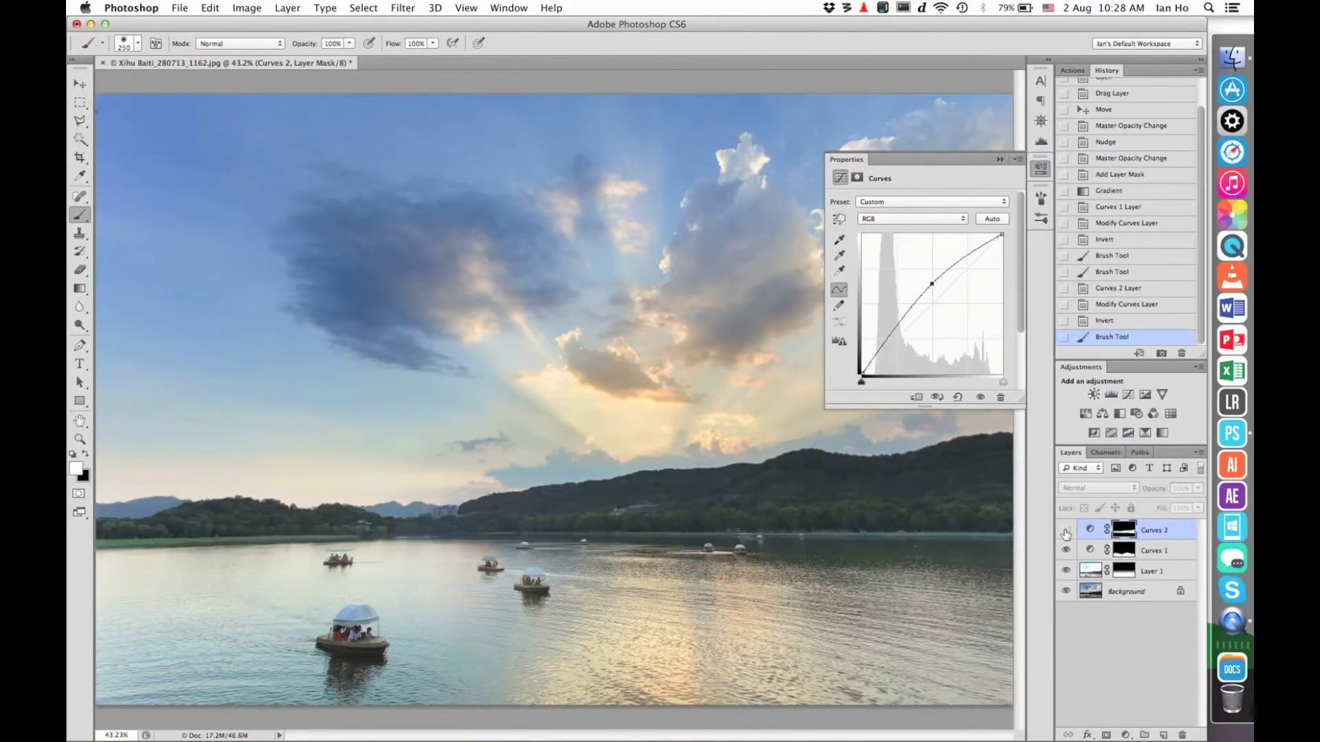
{"action": "left_click", "coordinate": [1065, 533]}
{"action": "left_click", "coordinate": [1065, 533]}
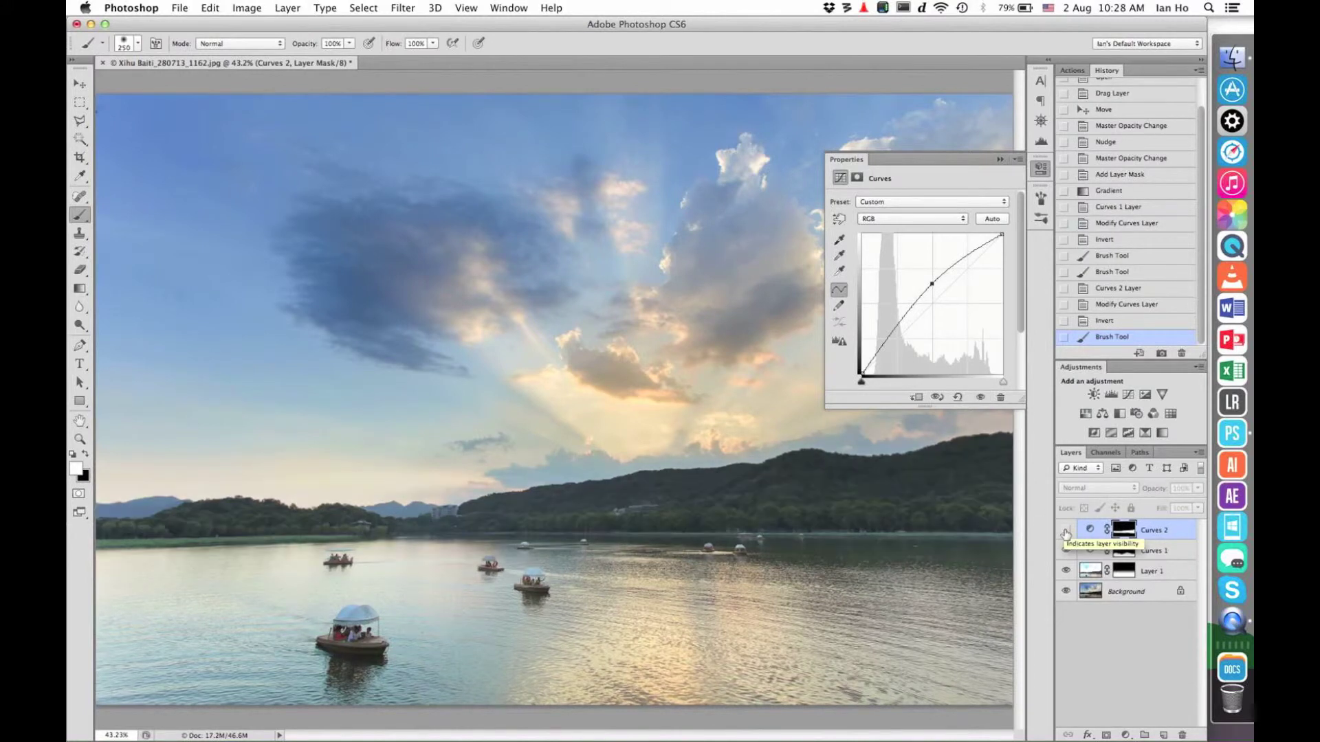
{"action": "left_click", "coordinate": [1065, 533]}
{"action": "left_click", "coordinate": [1065, 533]}
{"action": "left_click", "coordinate": [1065, 533]}
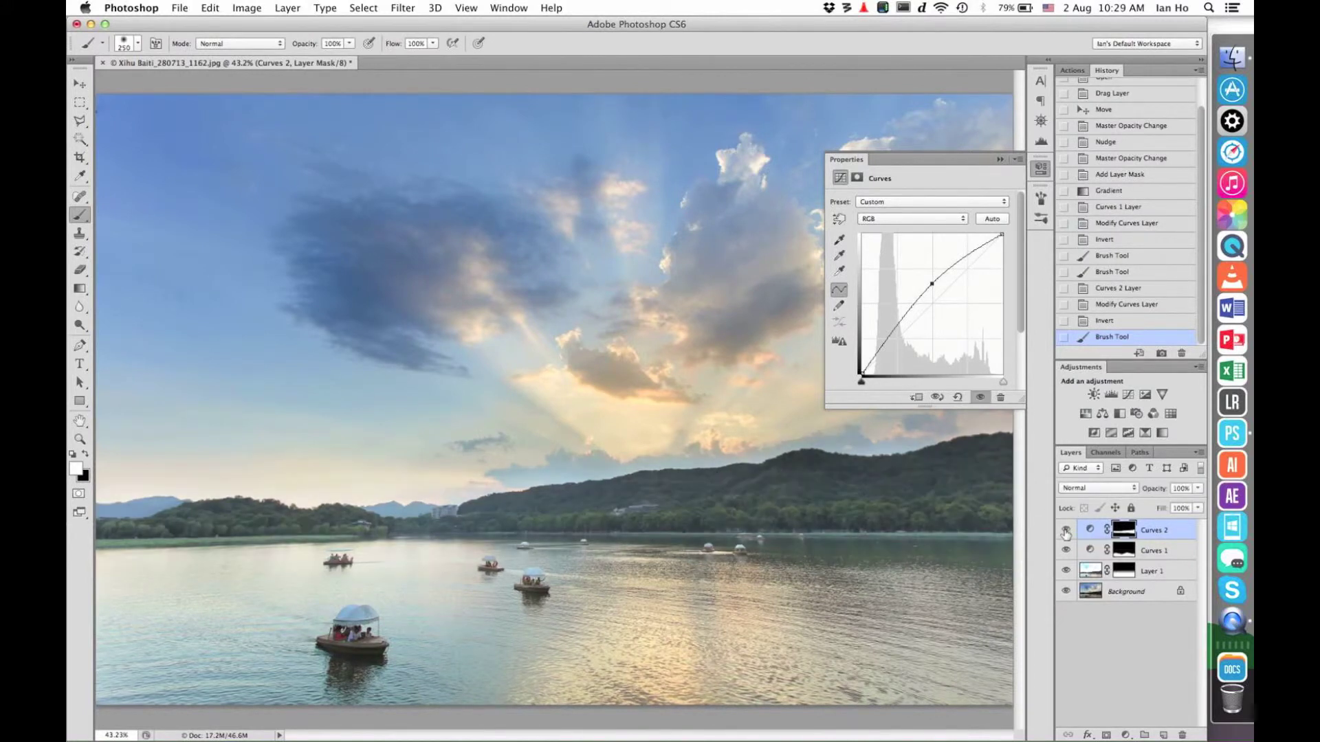
{"action": "left_click", "coordinate": [1040, 169]}
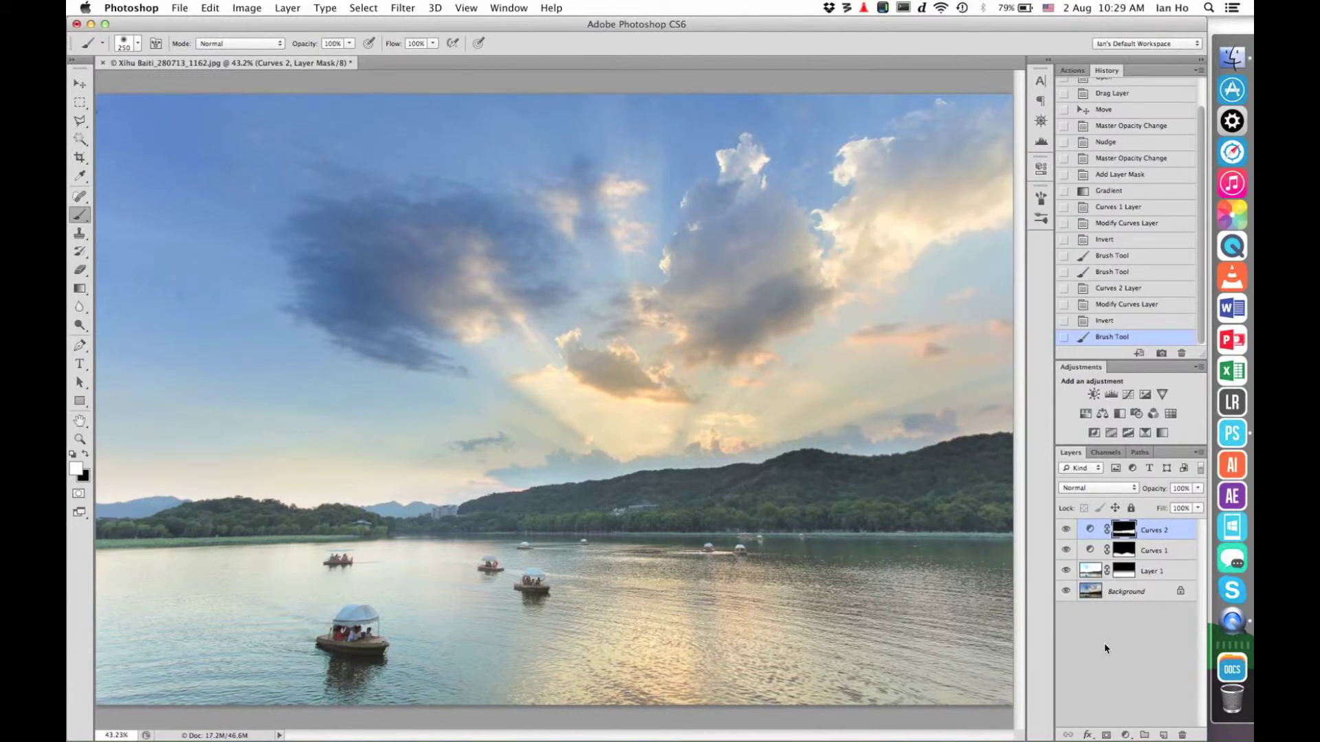
Add a Photo Filter adjustment layer with Warming Filter (85) and slightly increase its density.
{"action": "left_click", "coordinate": [80, 85]}
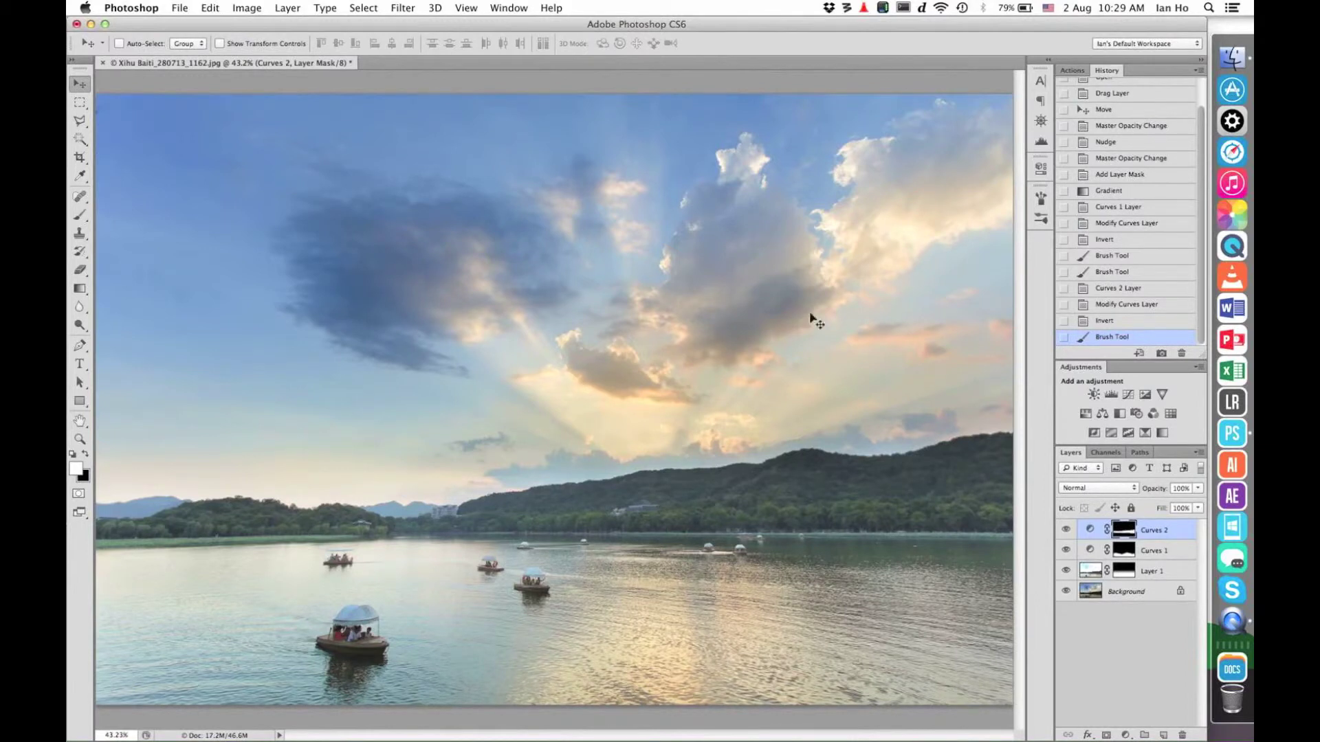
{"action": "left_click", "coordinate": [1126, 735]}
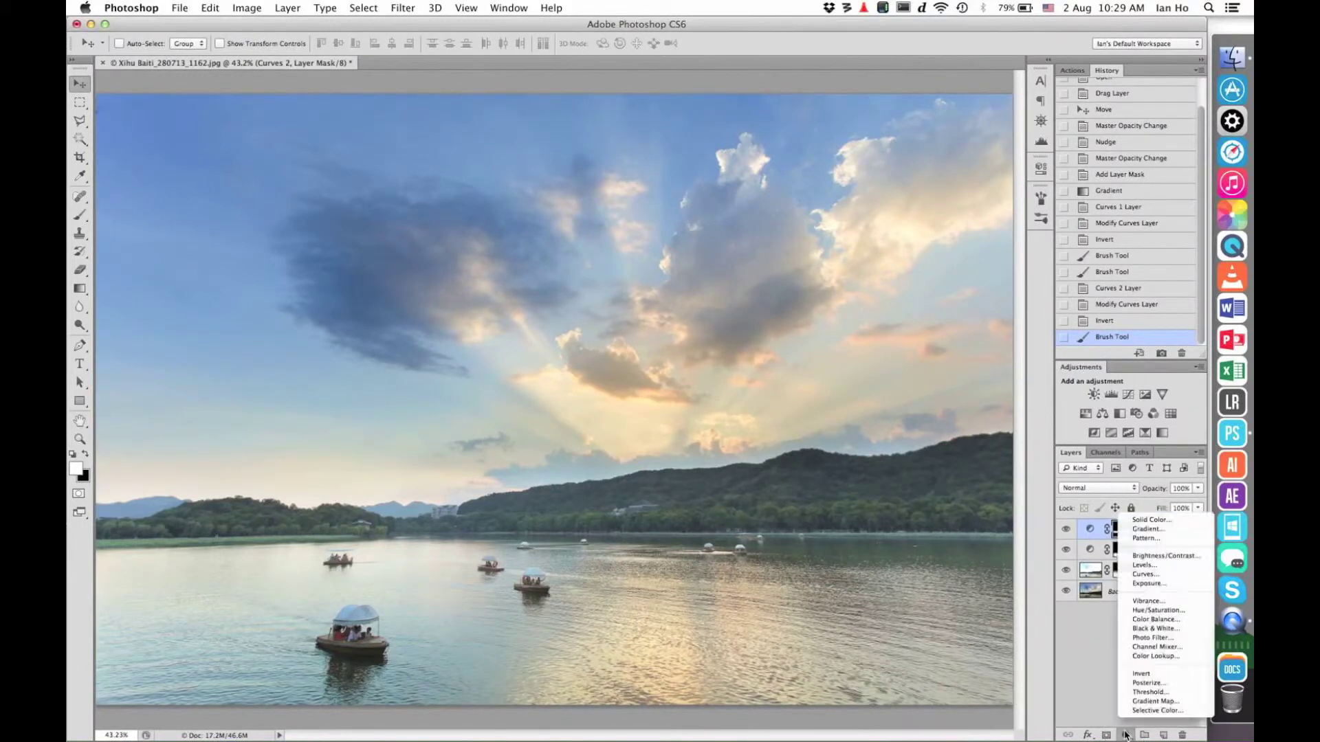
{"action": "left_click", "coordinate": [1140, 639]}
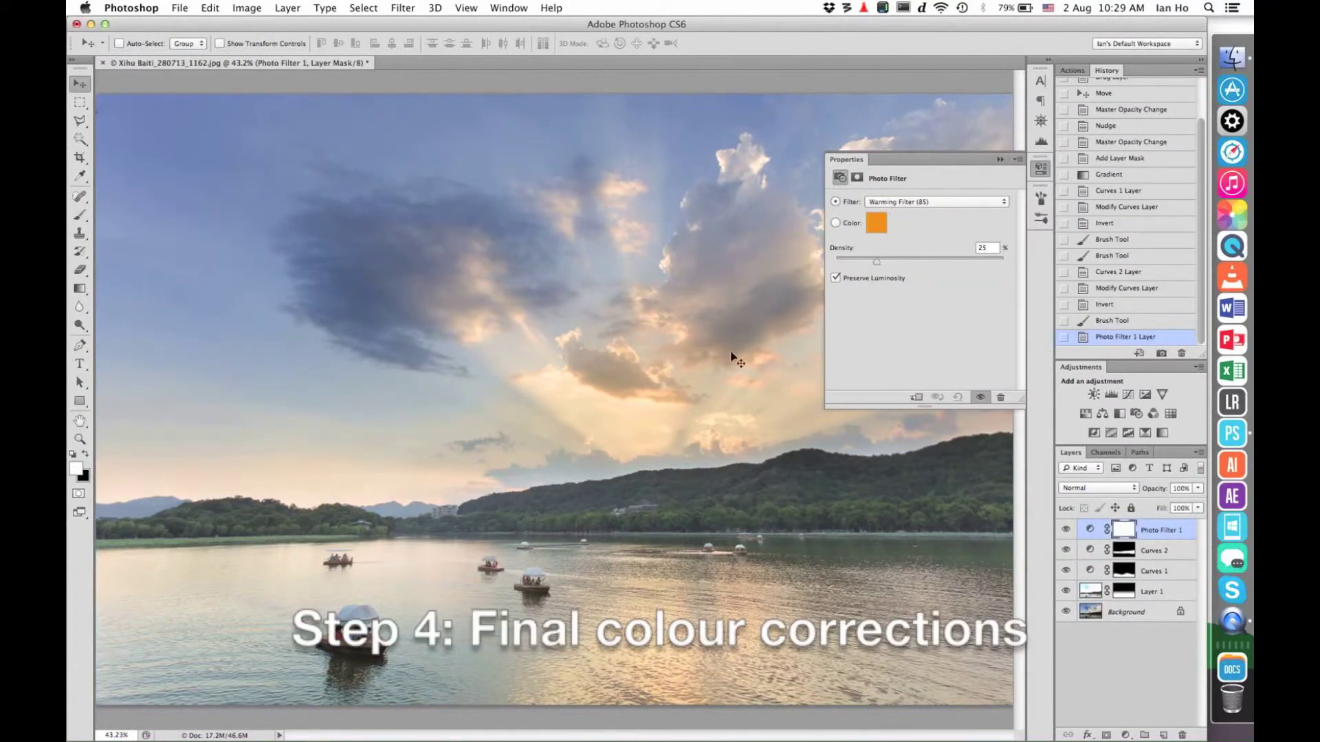
{"action": "left_click_drag", "start_coordinate": [876, 269], "coordinate": [889, 267]}
{"action": "left_click", "coordinate": [1040, 170]}
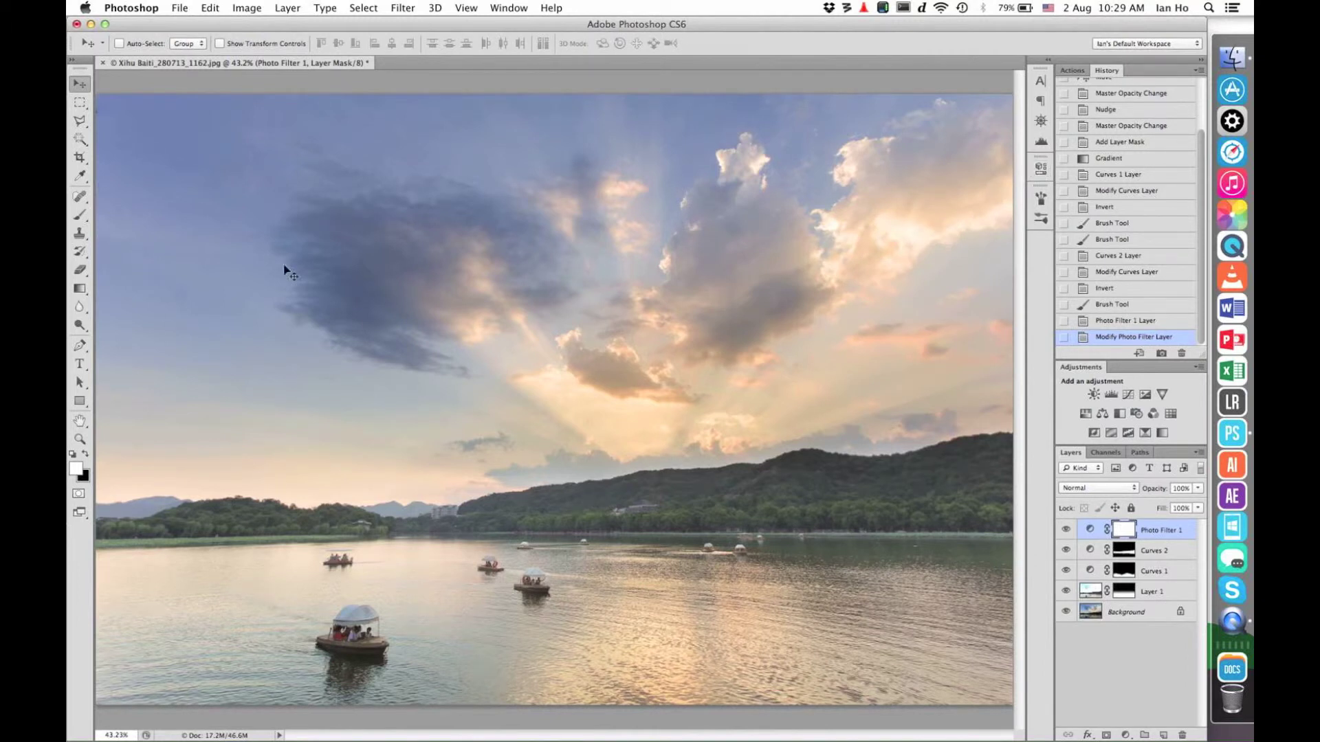
Invert the Photo Filter 1 mask to black and ready the Brush at 200 px.
{"action": "left_click", "coordinate": [80, 216]}
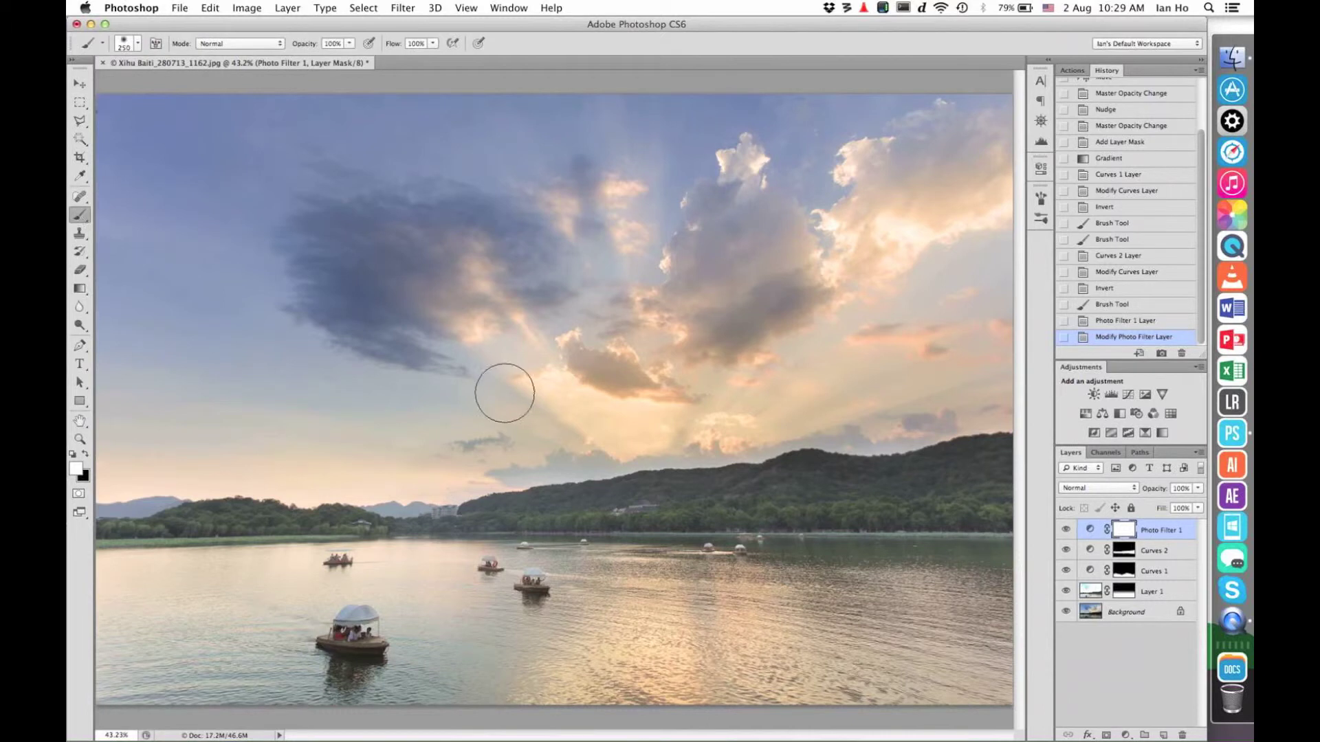
{"action": "key", "text": "bracketleft"}
{"action": "key", "text": "bracketleft"}
{"action": "key", "text": "super+i"}
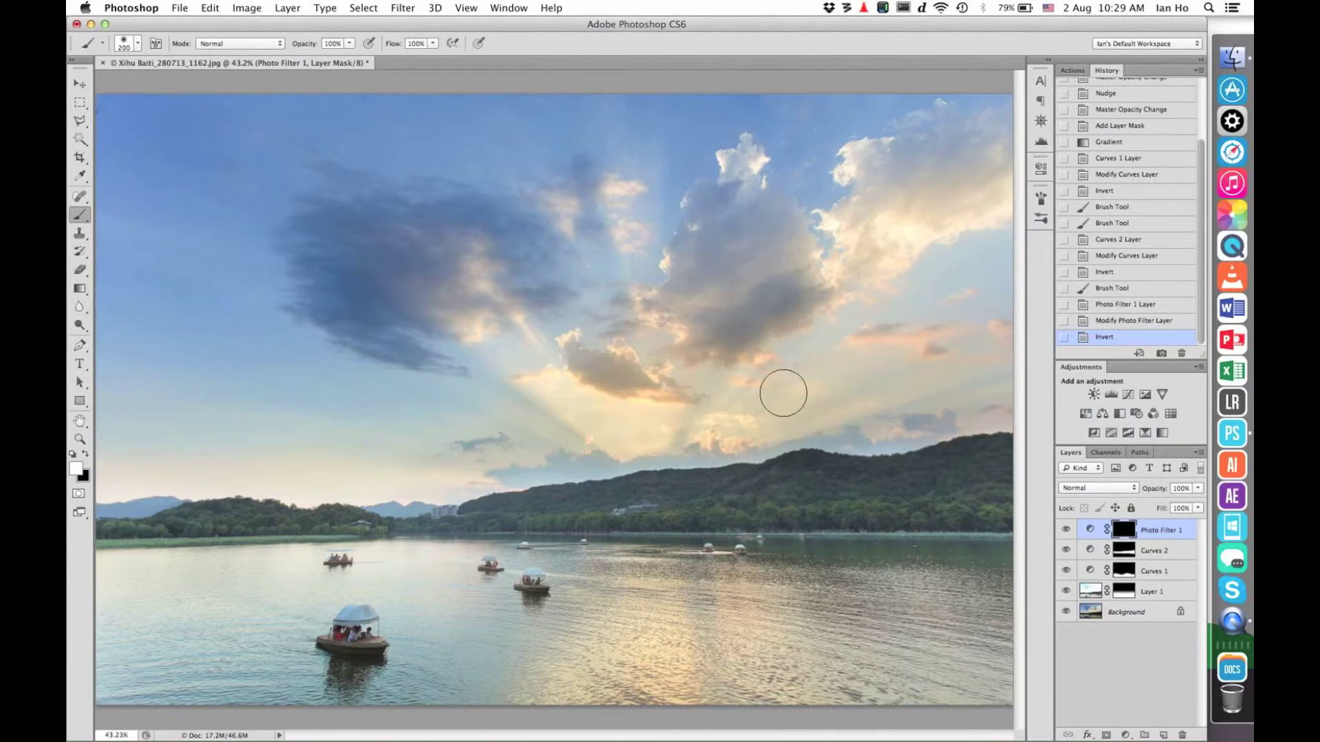
{"action": "key", "text": "bracketright"}
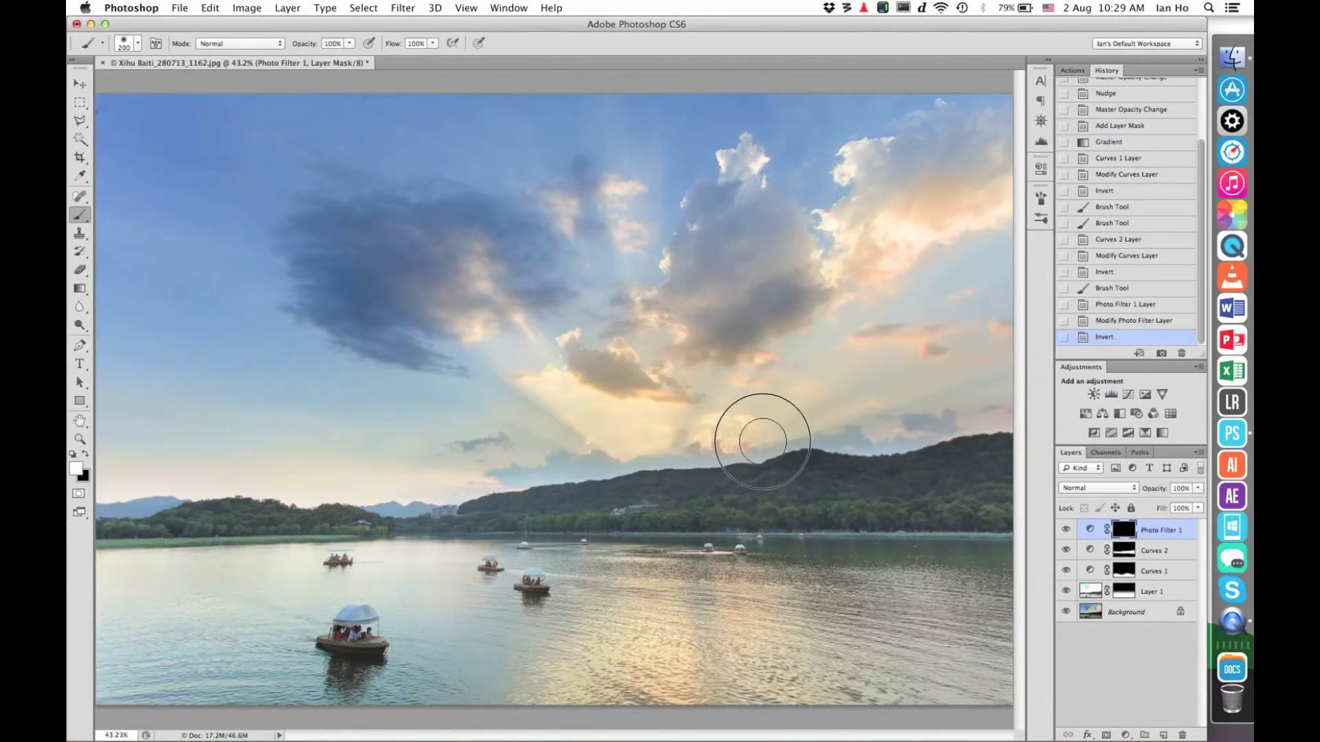
Paint white on the Photo Filter 1 mask over the sky above the horizon and the sunlit clouds.
{"action": "mouse_move", "coordinate": [919, 337]}
{"action": "left_mouse_down"}
{"action": "mouse_move", "coordinate": [892, 421]}
{"action": "mouse_move", "coordinate": [772, 425]}
{"action": "mouse_move", "coordinate": [907, 443]}
{"action": "mouse_move", "coordinate": [626, 425]}
{"action": "mouse_move", "coordinate": [542, 458]}
{"action": "mouse_move", "coordinate": [384, 485]}
{"action": "mouse_move", "coordinate": [207, 470]}
{"action": "left_mouse_up"}
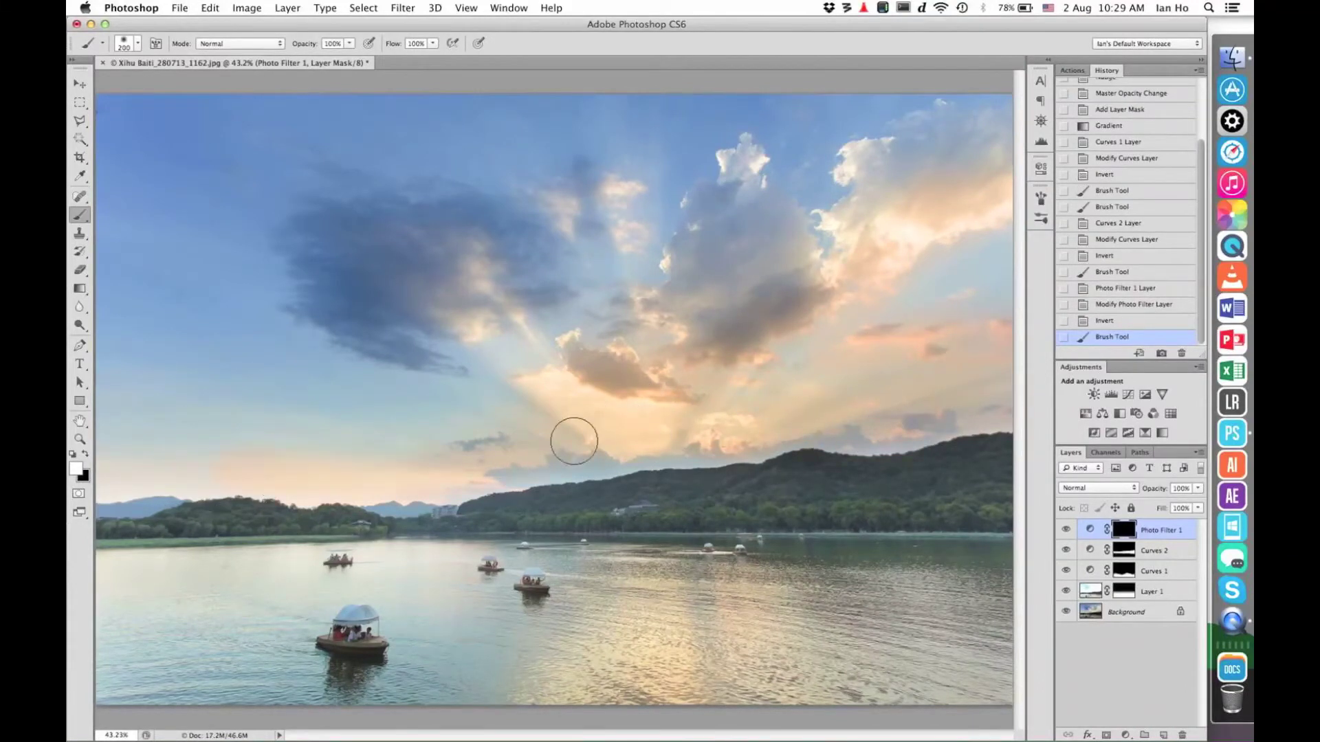
{"action": "mouse_move", "coordinate": [571, 436]}
{"action": "left_mouse_down"}
{"action": "mouse_move", "coordinate": [569, 387]}
{"action": "mouse_move", "coordinate": [725, 356]}
{"action": "mouse_move", "coordinate": [724, 299]}
{"action": "left_mouse_up"}
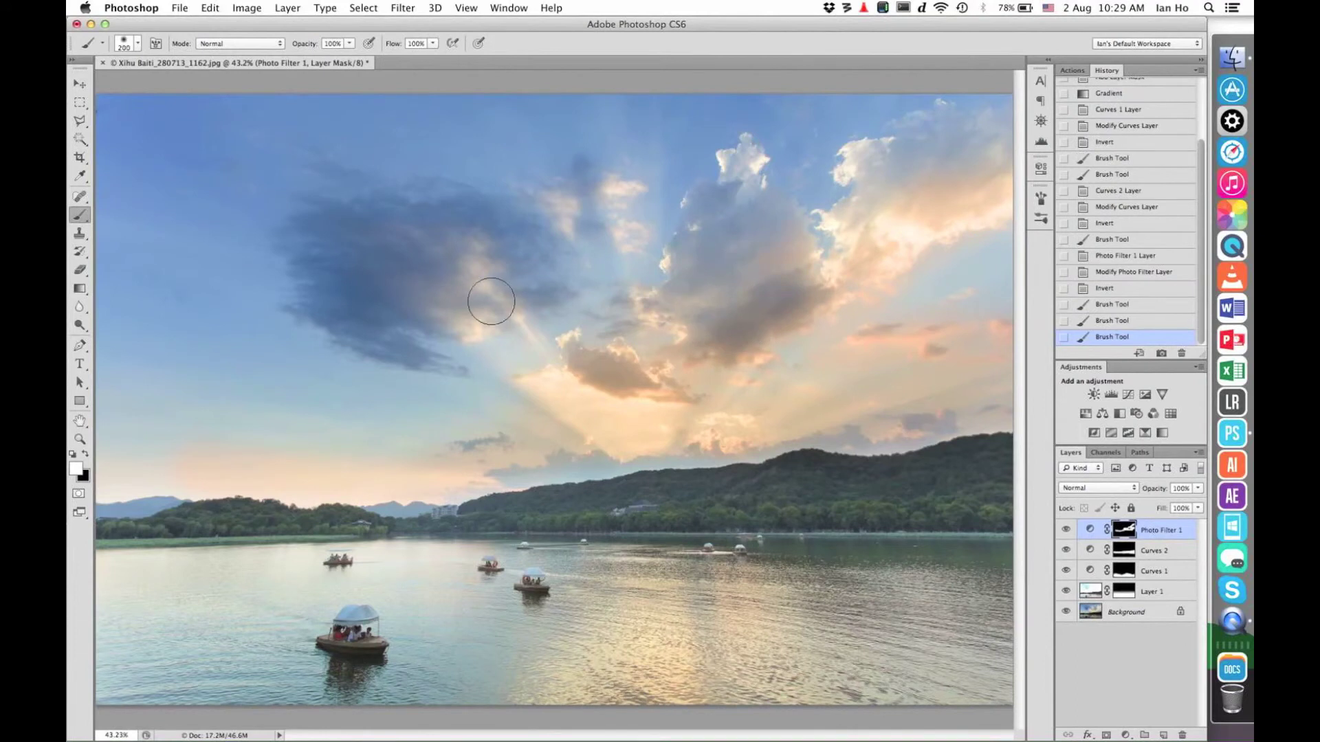
{"action": "left_click_drag", "start_coordinate": [473, 289], "coordinate": [479, 311]}
{"action": "left_click", "coordinate": [890, 200]}
Enlarge the brush to 300 px and paint white over the large bright cloud and the sun's reflection on the water.
{"action": "key", "text": "bracketright"}
{"action": "key", "text": "bracketright"}
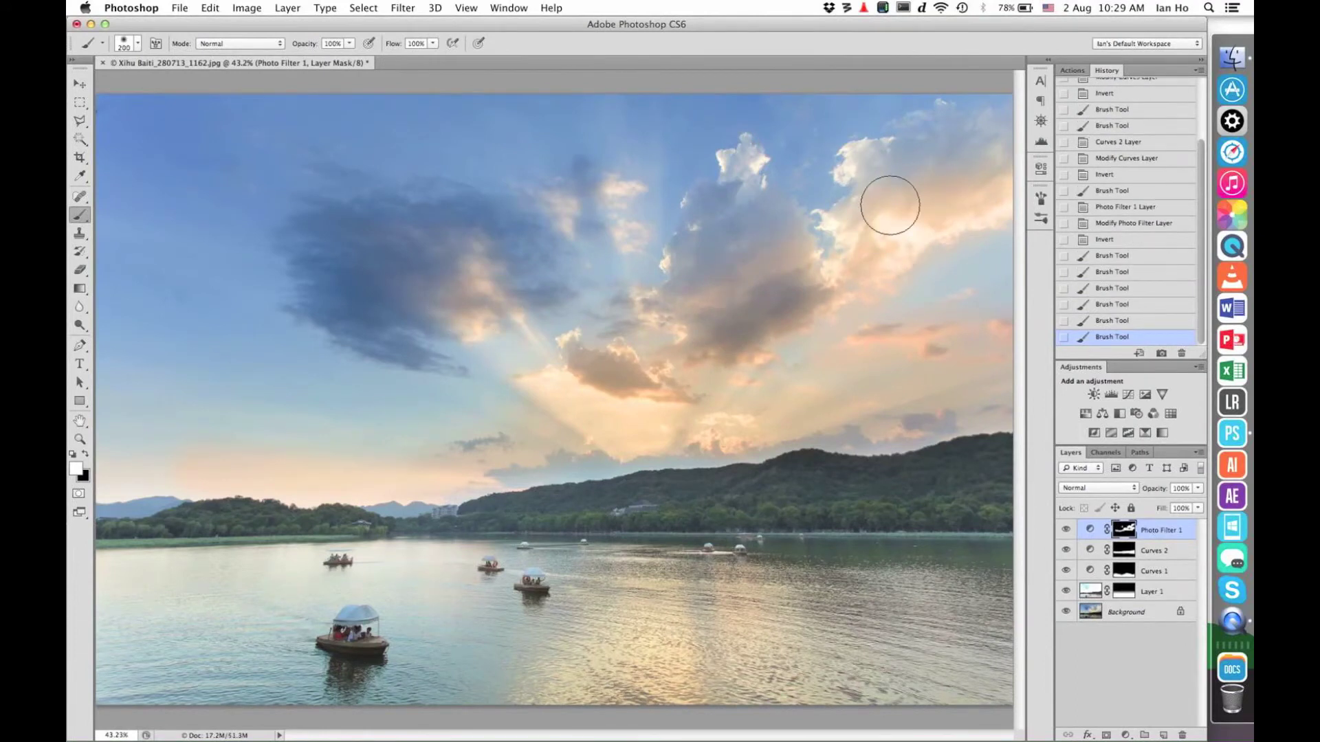
{"action": "left_click", "coordinate": [884, 222]}
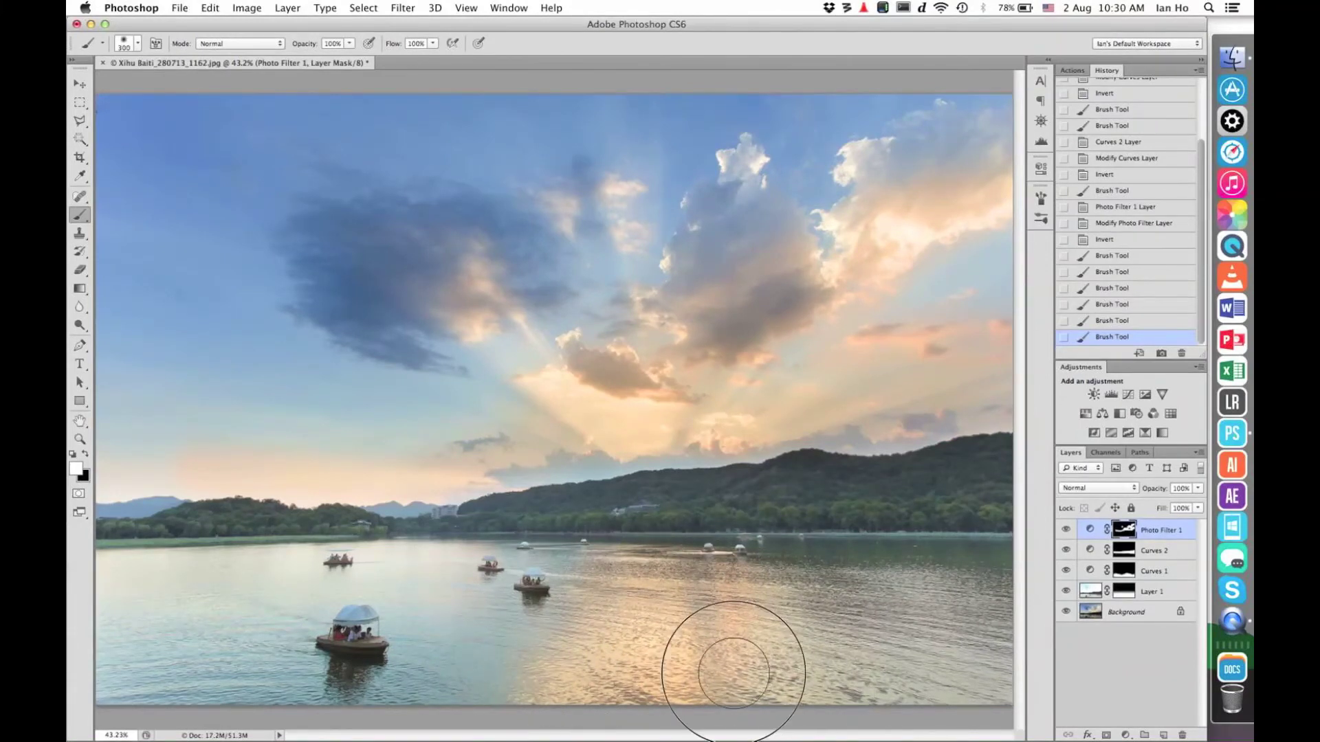
{"action": "left_click_drag", "start_coordinate": [670, 670], "coordinate": [829, 638]}
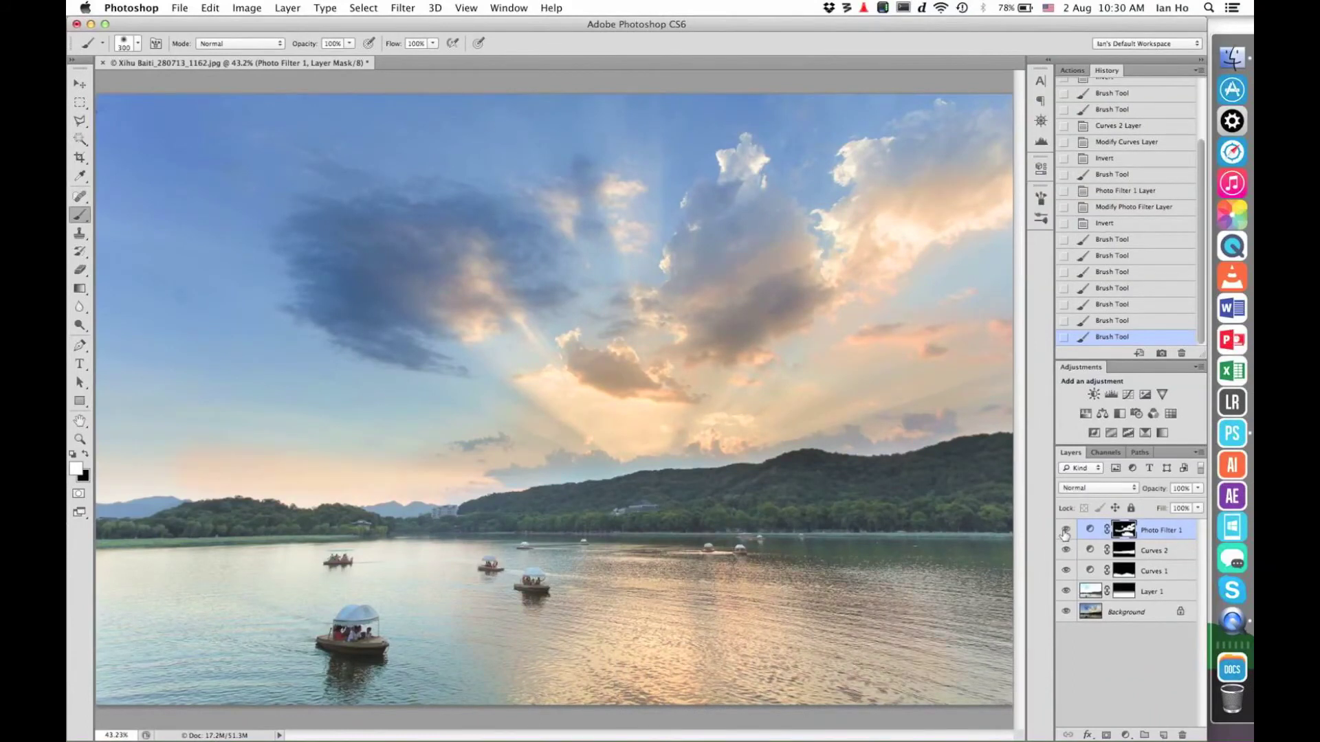
Compare the image with and without the Photo Filter 1 warming by toggling its visibility, and switch to the Move tool.
{"action": "left_click", "coordinate": [1064, 531]}
{"action": "left_click", "coordinate": [1065, 530]}
{"action": "left_click", "coordinate": [81, 85]}
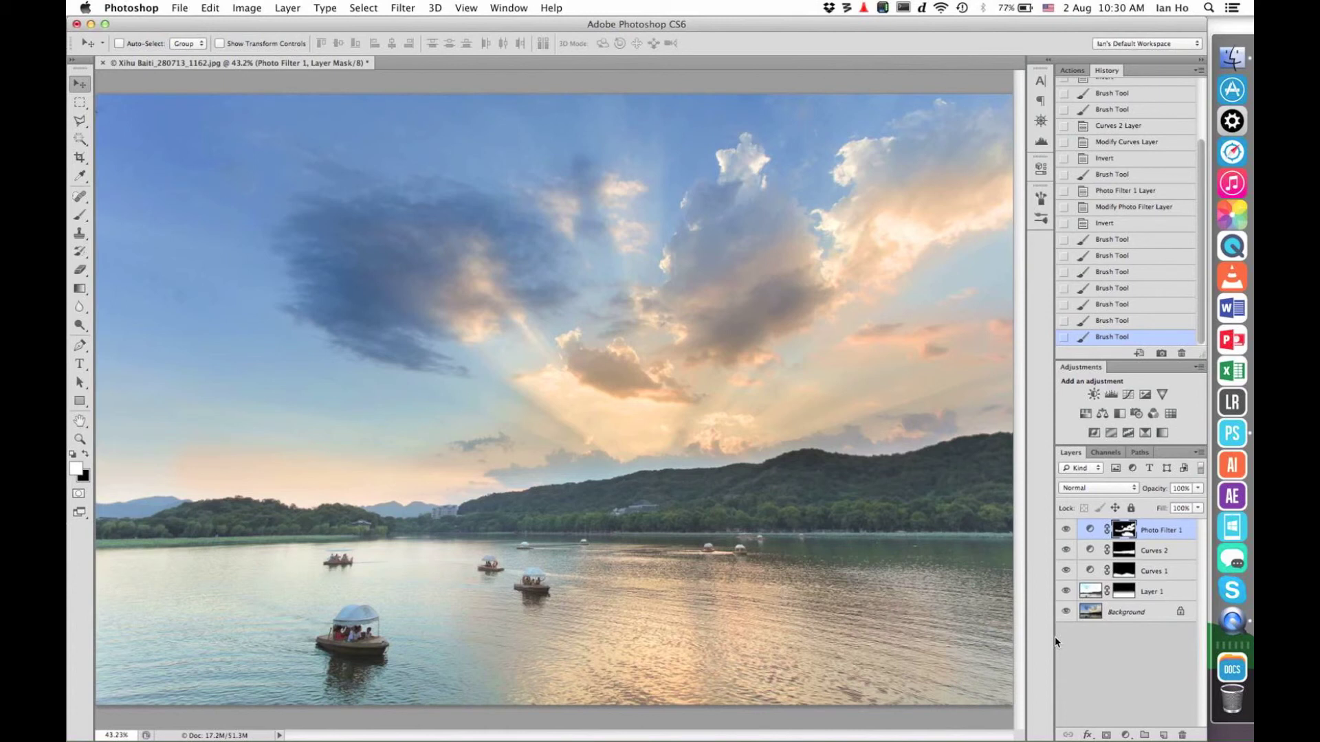
Review the masks of Layer 1 and Curves 1, leaving the Layer 1 mask selected.
{"action": "left_click", "coordinate": [1121, 595]}
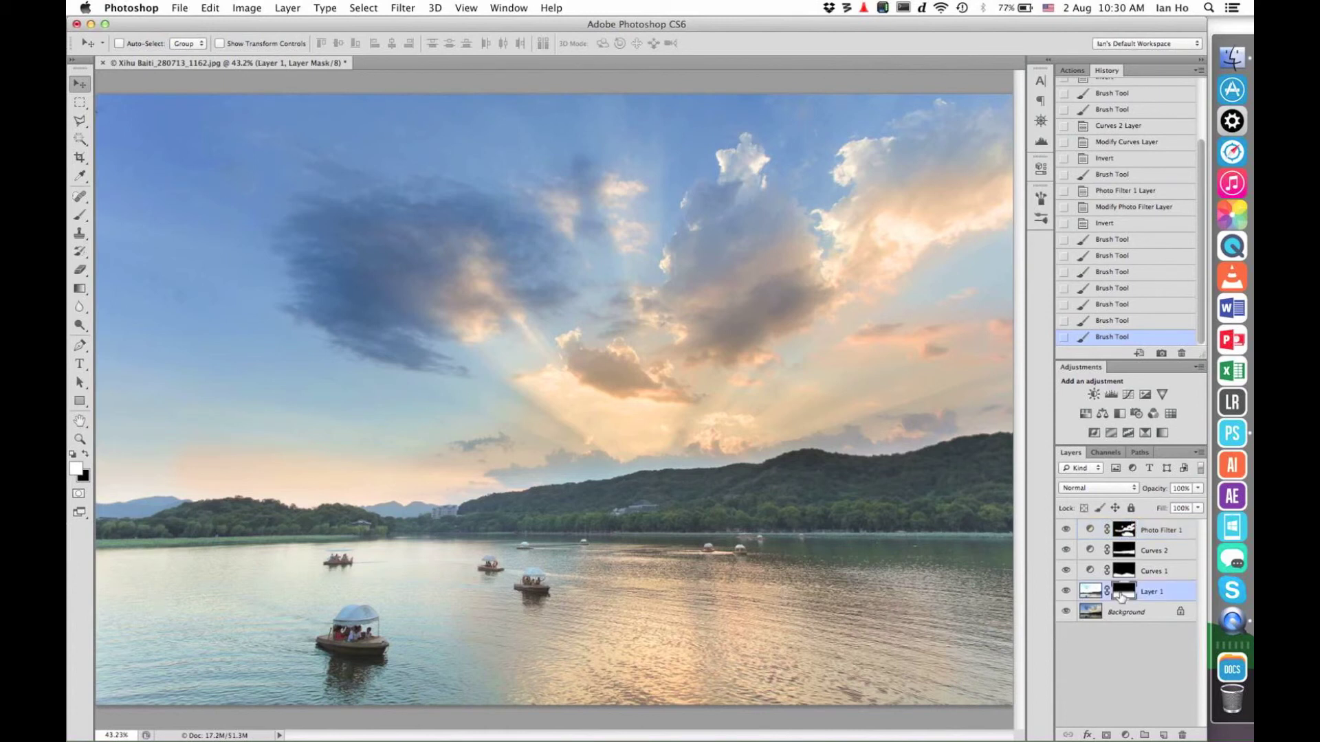
{"action": "left_click", "coordinate": [1122, 576]}
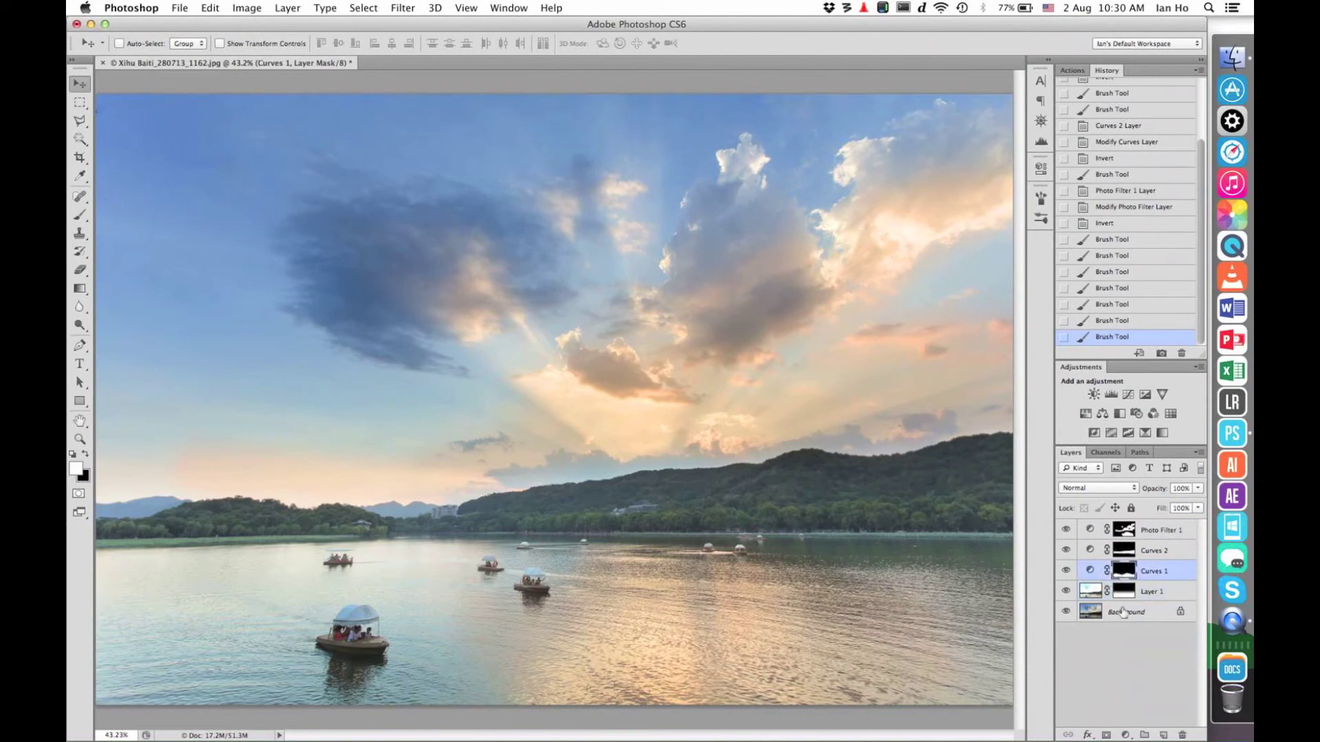
{"action": "left_click", "coordinate": [1124, 591]}
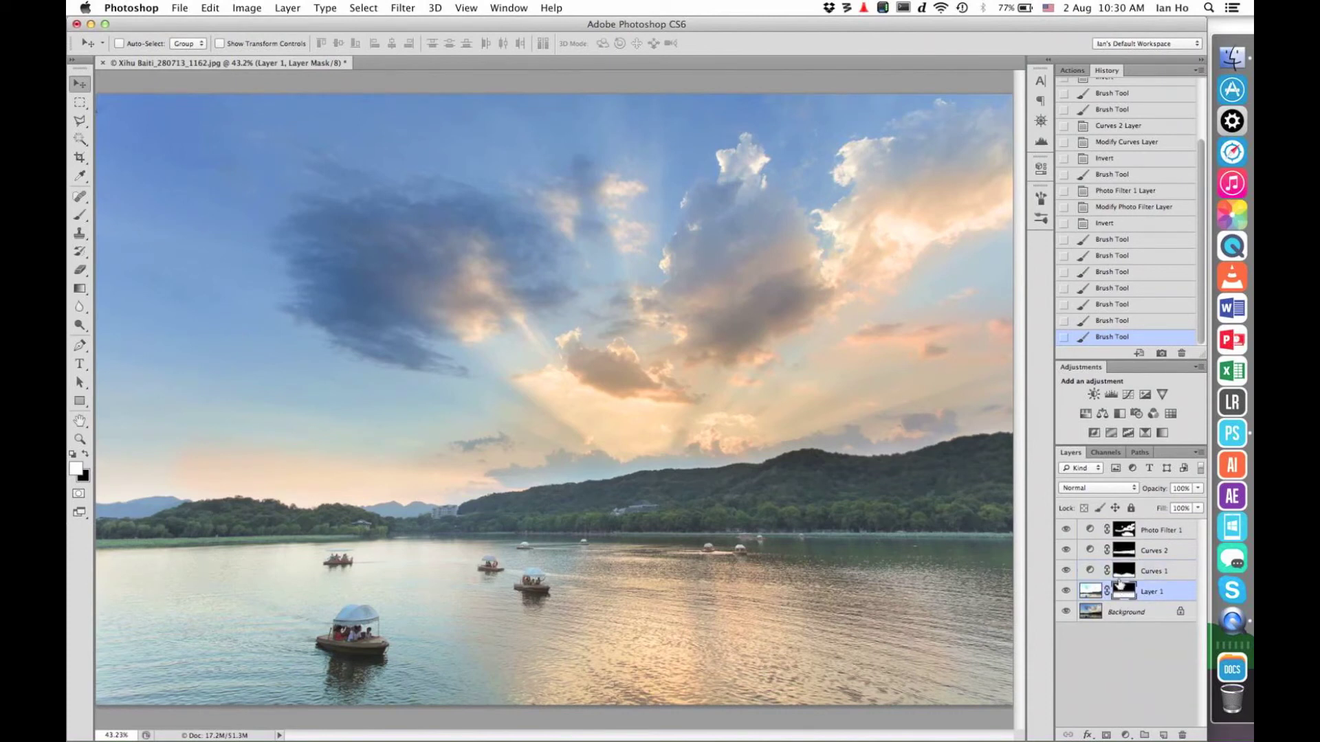
Show only the Background, and reveal Layer 1, Curves 1, Curves 2 and Photo Filter 1 one by one.
{"action": "left_click", "coordinate": [1066, 613], "text": "alt"}
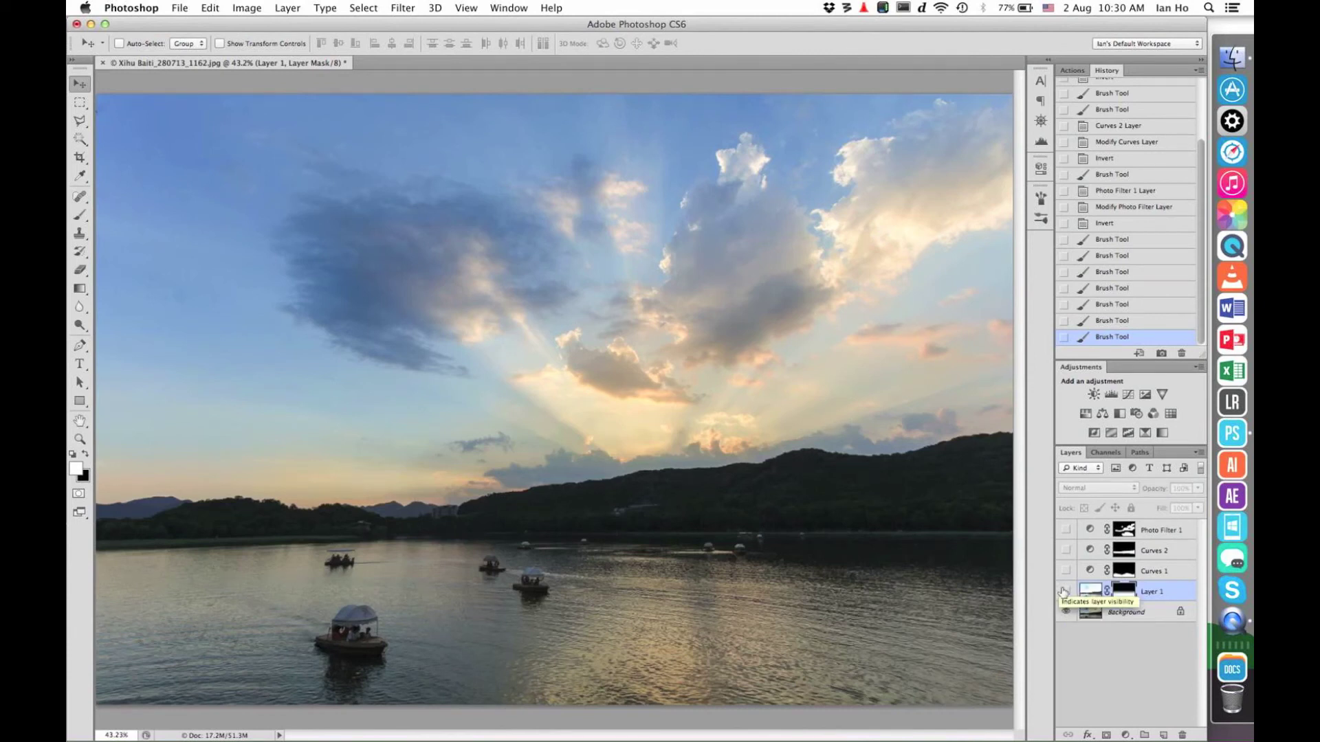
{"action": "left_click", "coordinate": [1065, 592]}
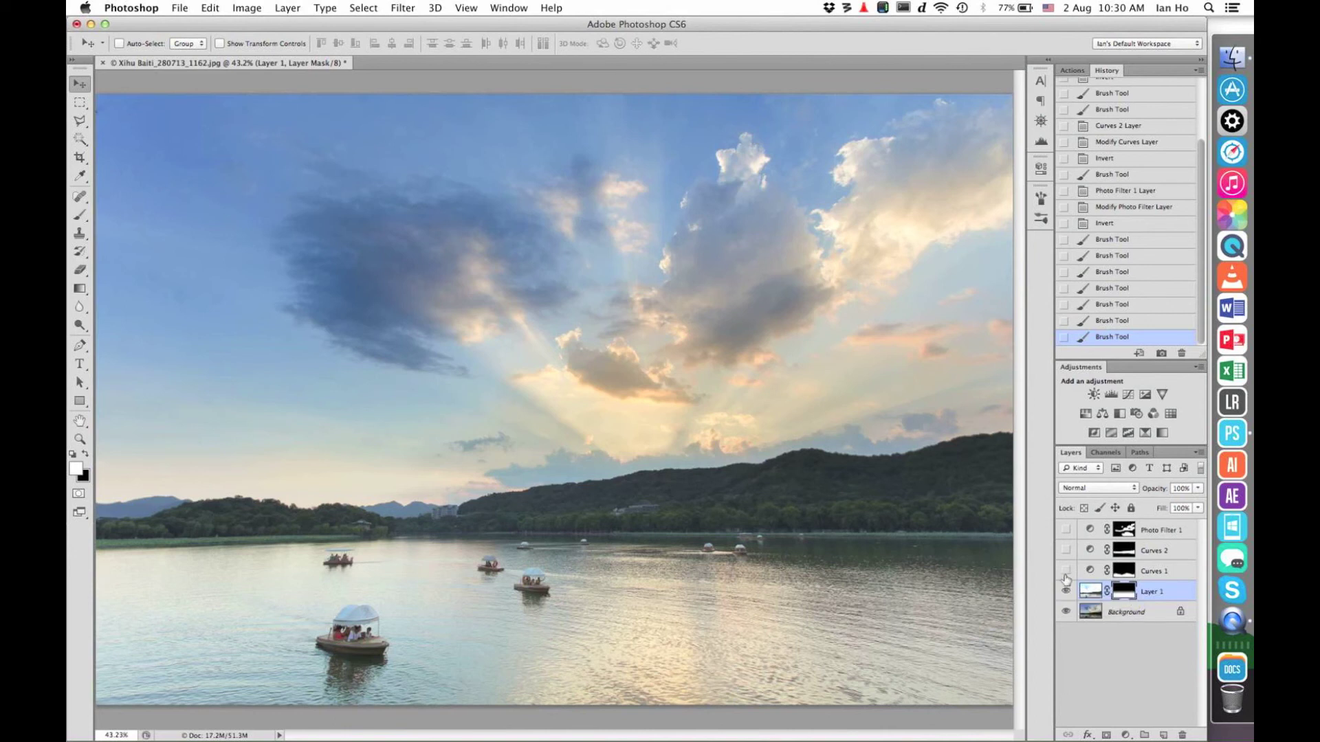
{"action": "left_click", "coordinate": [1065, 571]}
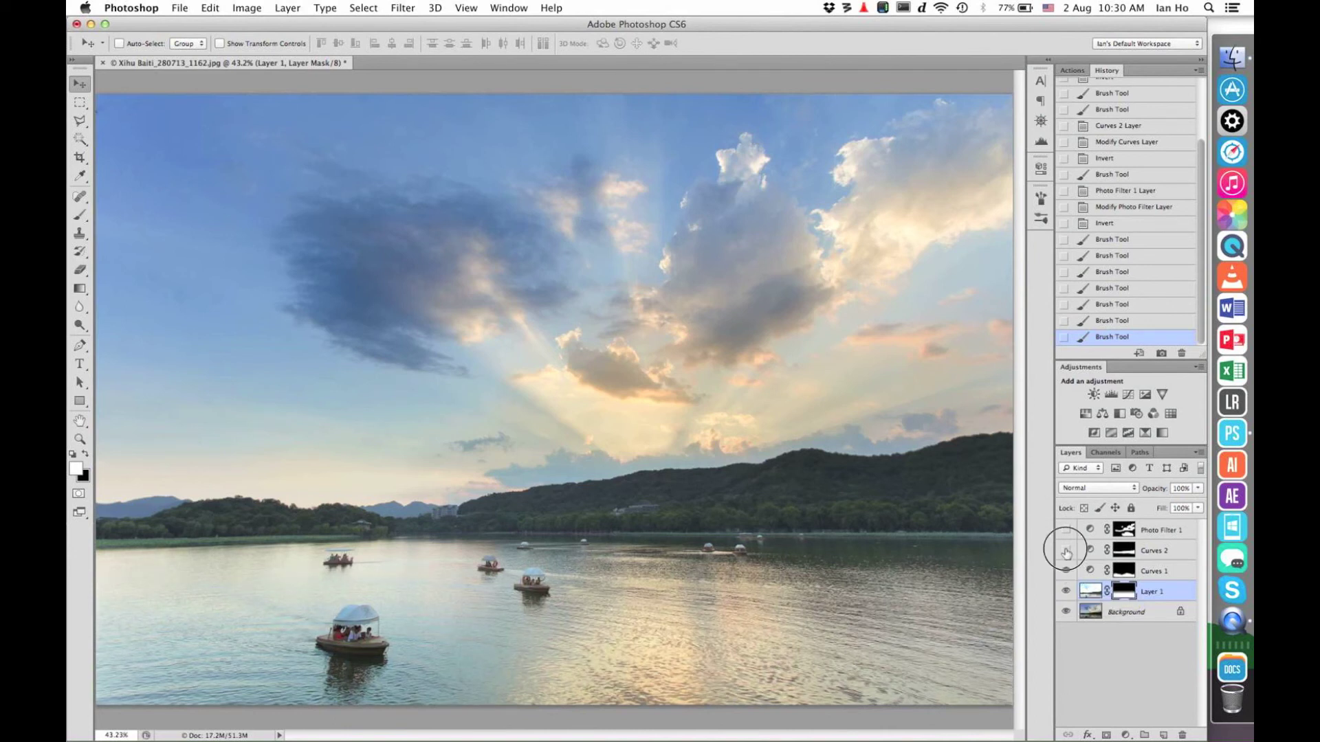
{"action": "left_click", "coordinate": [1066, 551]}
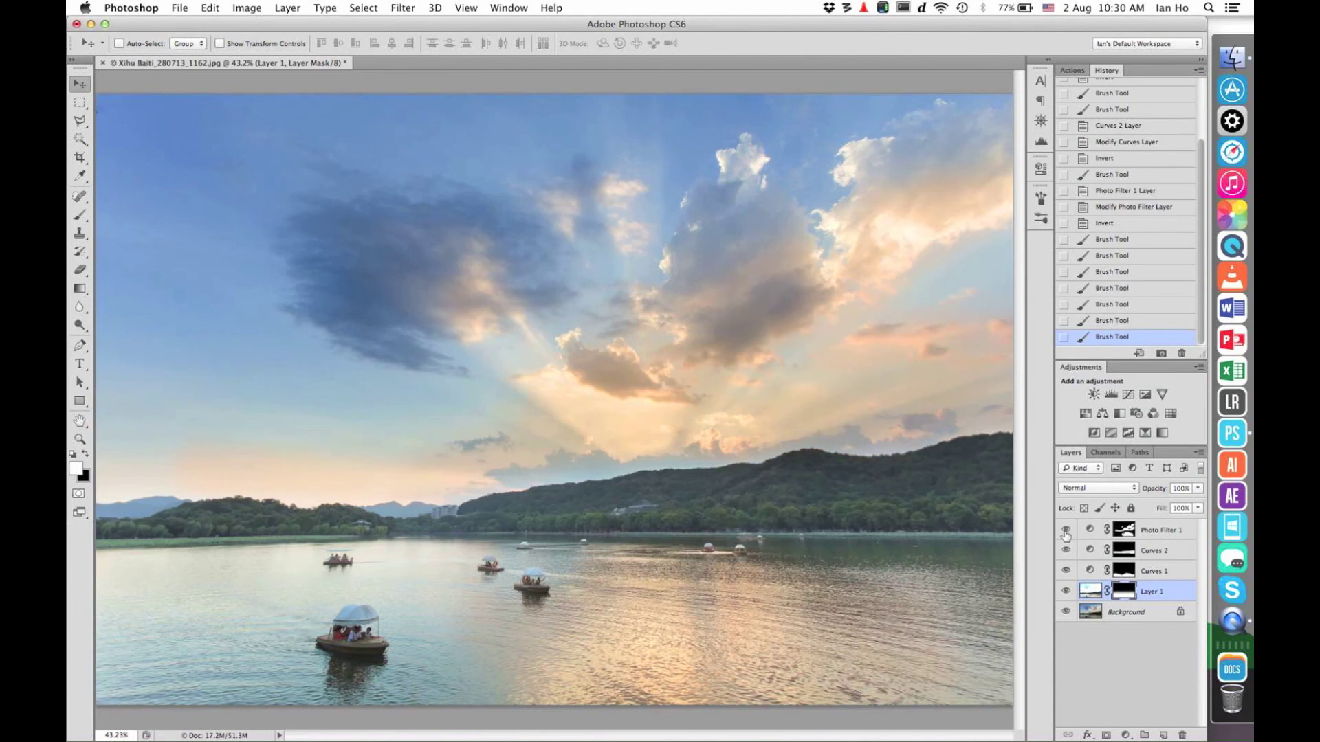
Hide all layers above the Background again and restore them from Layer 1 upward to compare before and after.
{"action": "left_click_drag", "start_coordinate": [1066, 534], "coordinate": [1067, 588]}
{"action": "left_click", "coordinate": [1066, 590]}
{"action": "left_click", "coordinate": [1067, 590]}
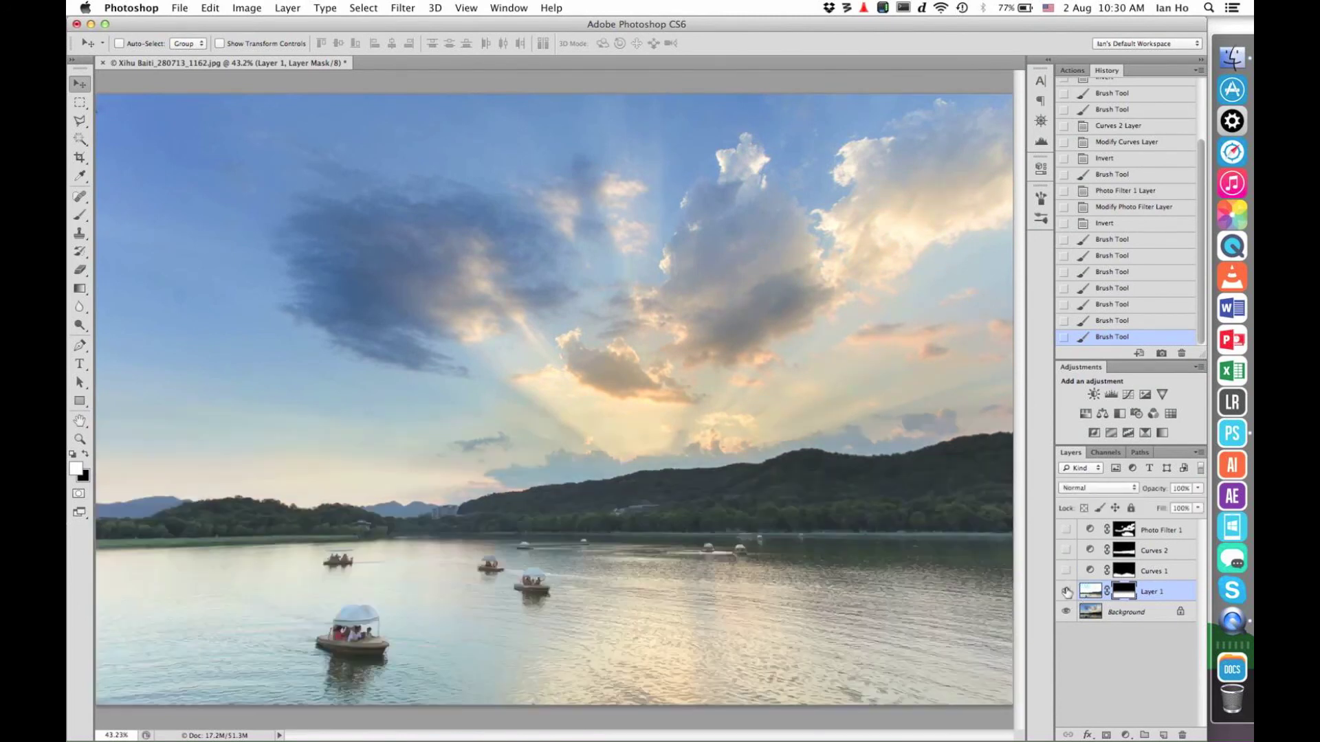
{"action": "left_click", "coordinate": [1067, 571]}
{"action": "left_click", "coordinate": [1067, 549]}
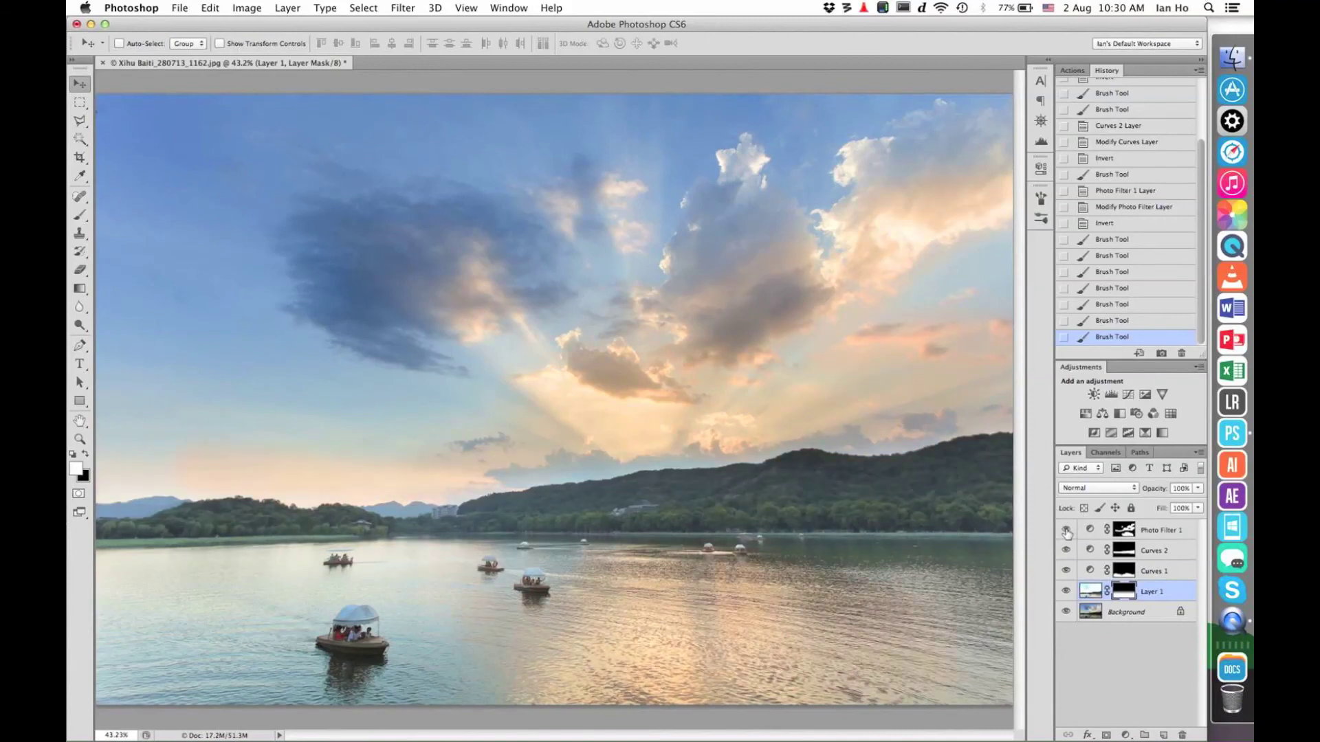